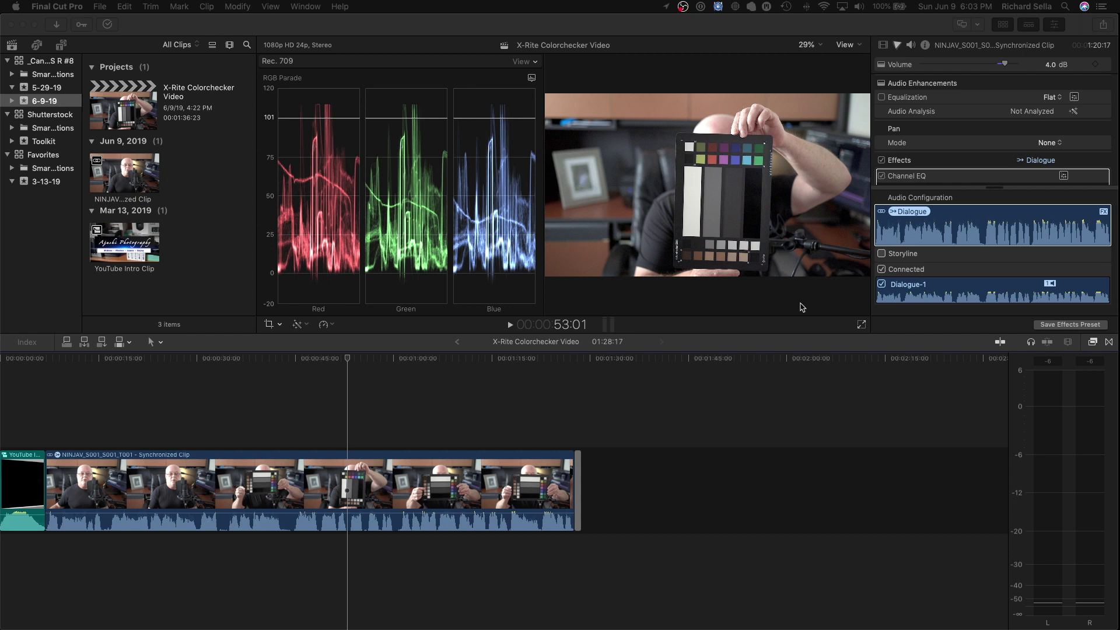
- Using the RGB Parade waveform as a guide, set the clip's color board exposure to 6% midtones and -28% highlights
left_click(897, 46)
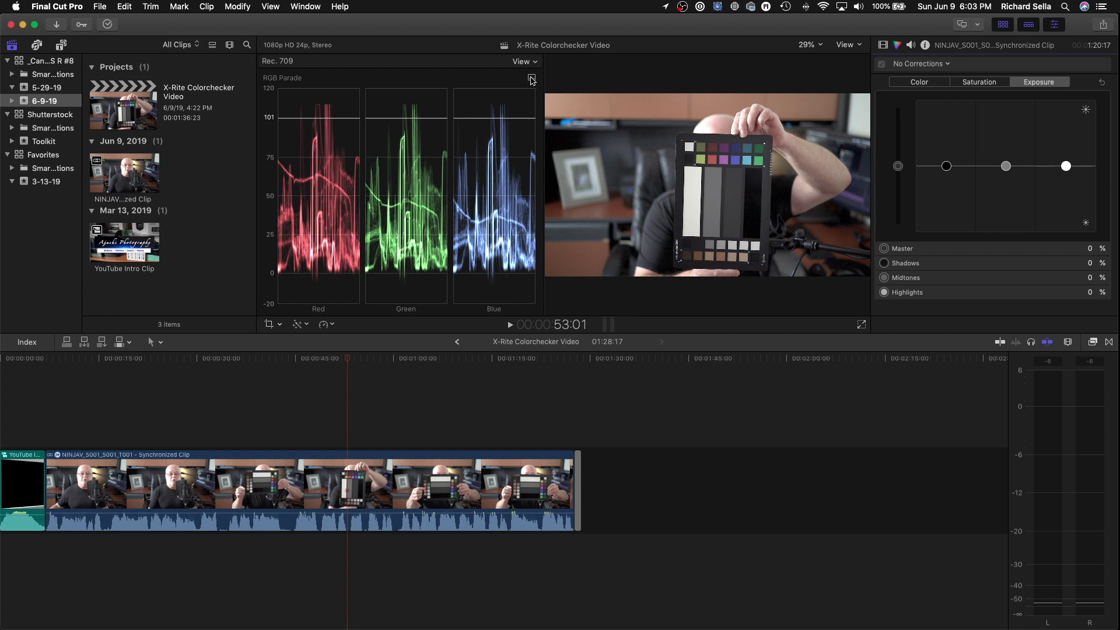
left_click(531, 78)
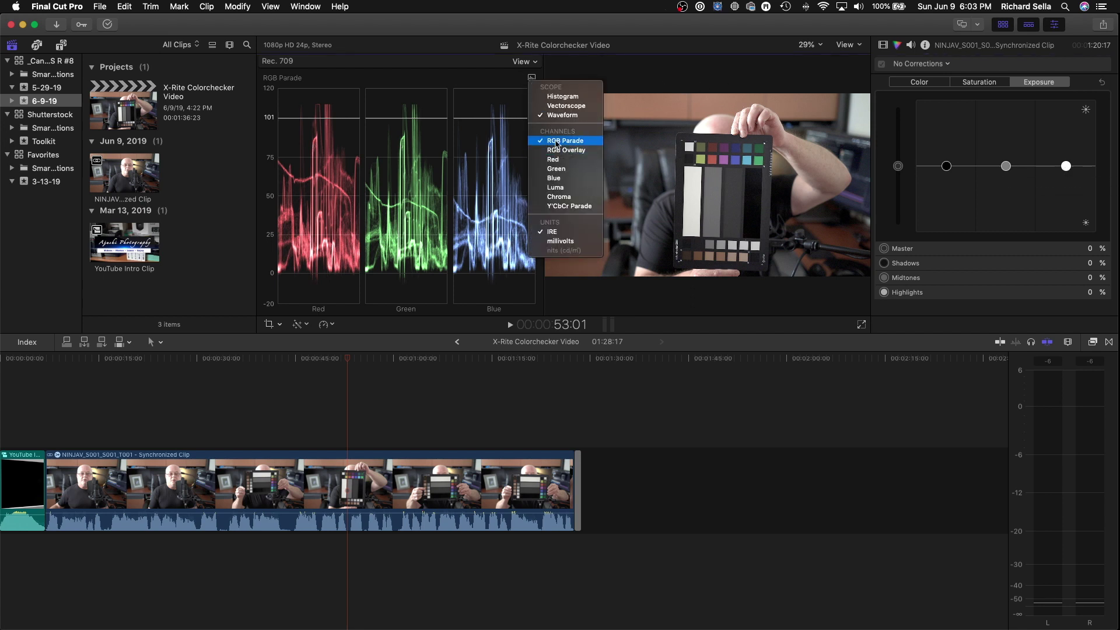
left_click(555, 142)
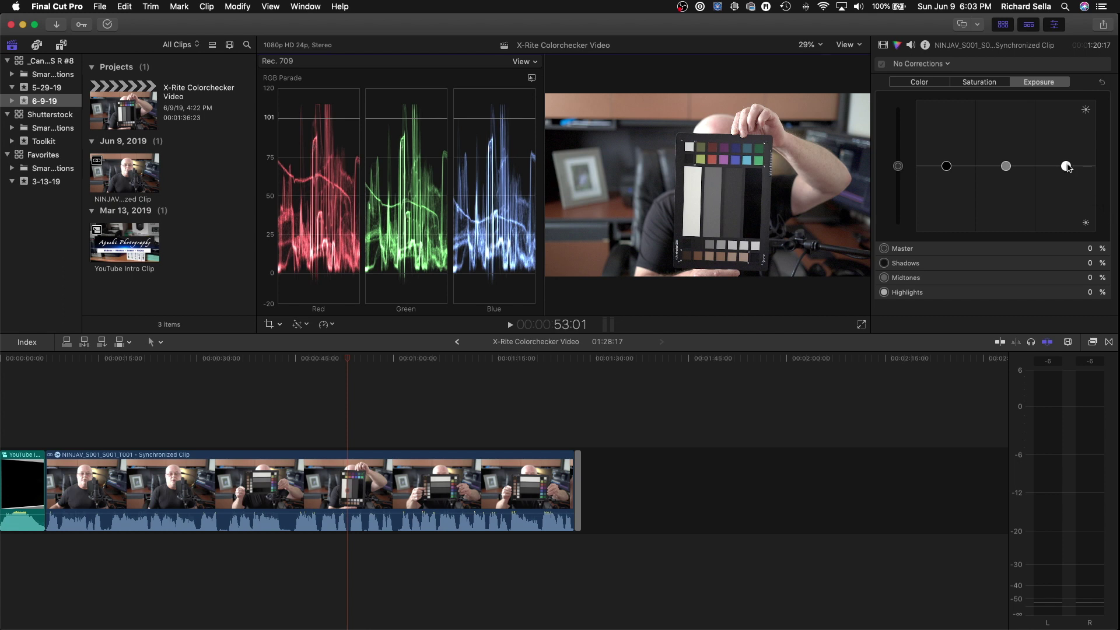
left_click_drag(1068, 167, 1005, 167)
left_click(946, 167)
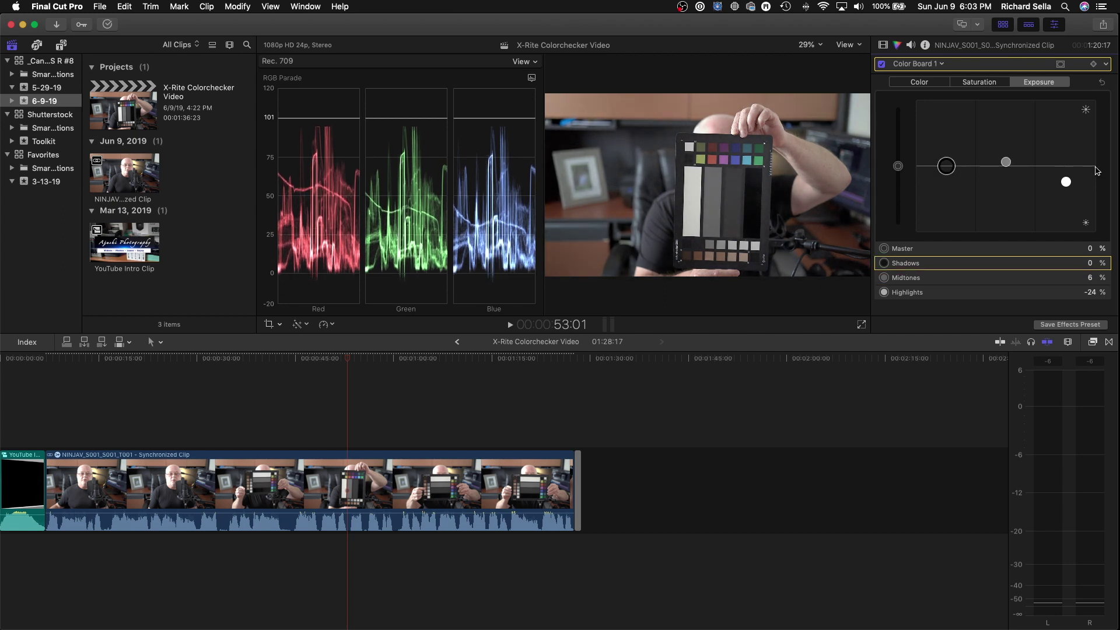
left_click_drag(1066, 182, 1064, 185)
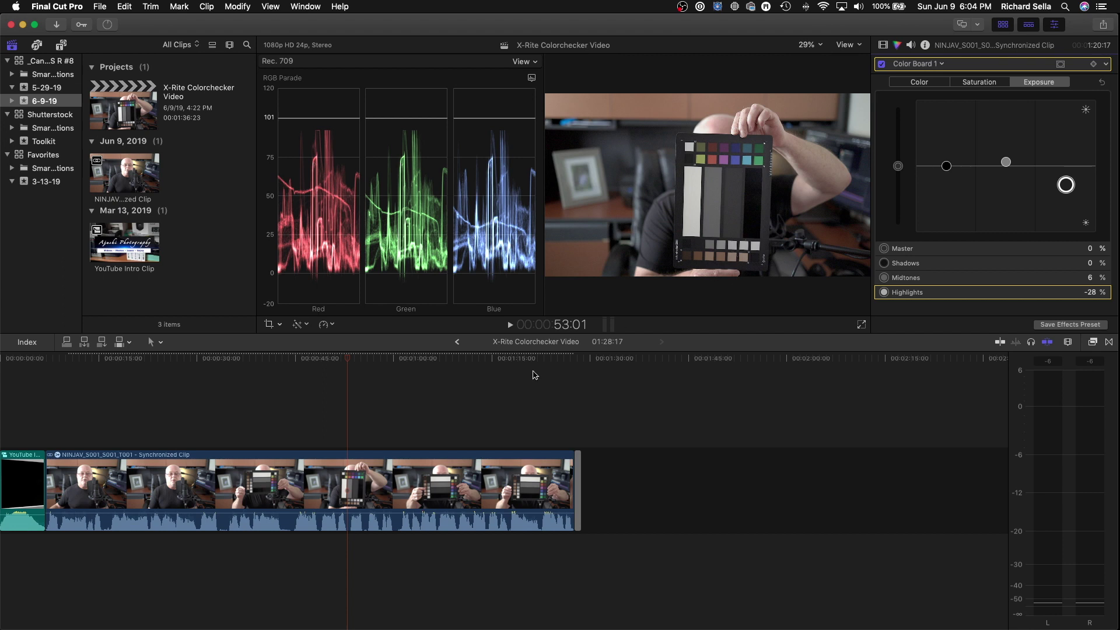
- Move the playhead to 1:06:18, where the chart is held horizontally, and switch the video scope to Vectorscope
left_click(438, 436)
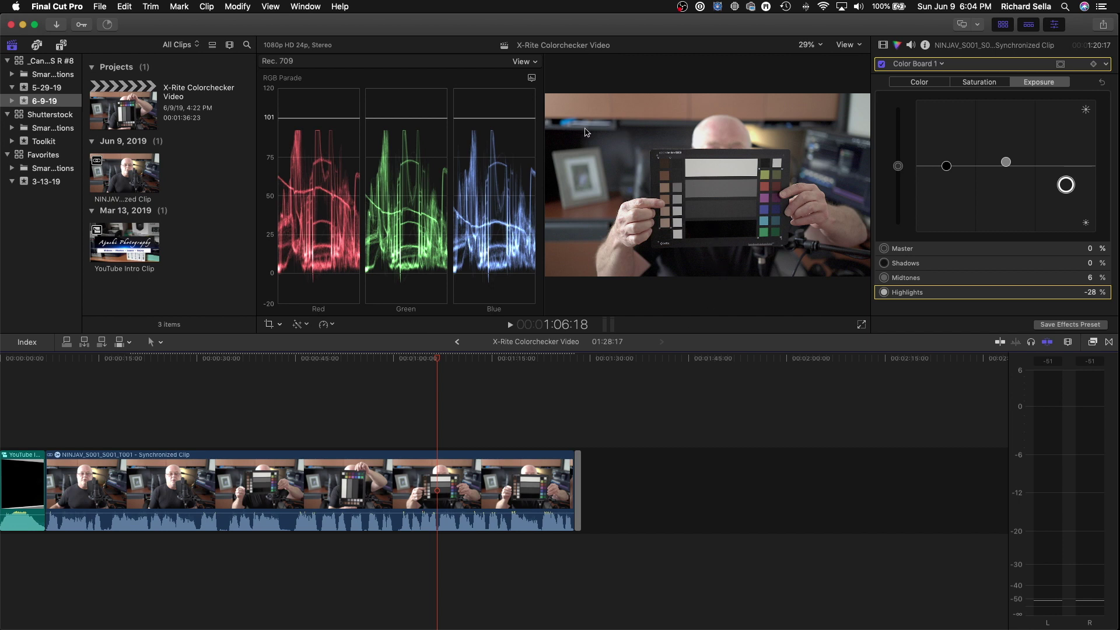
left_click(531, 77)
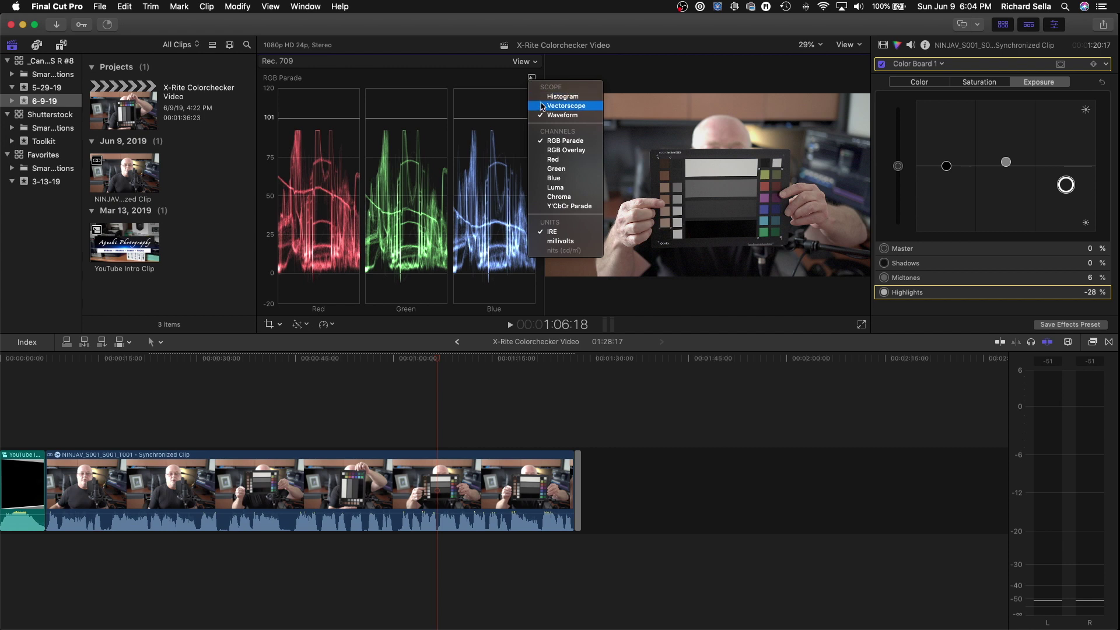
left_click(565, 105)
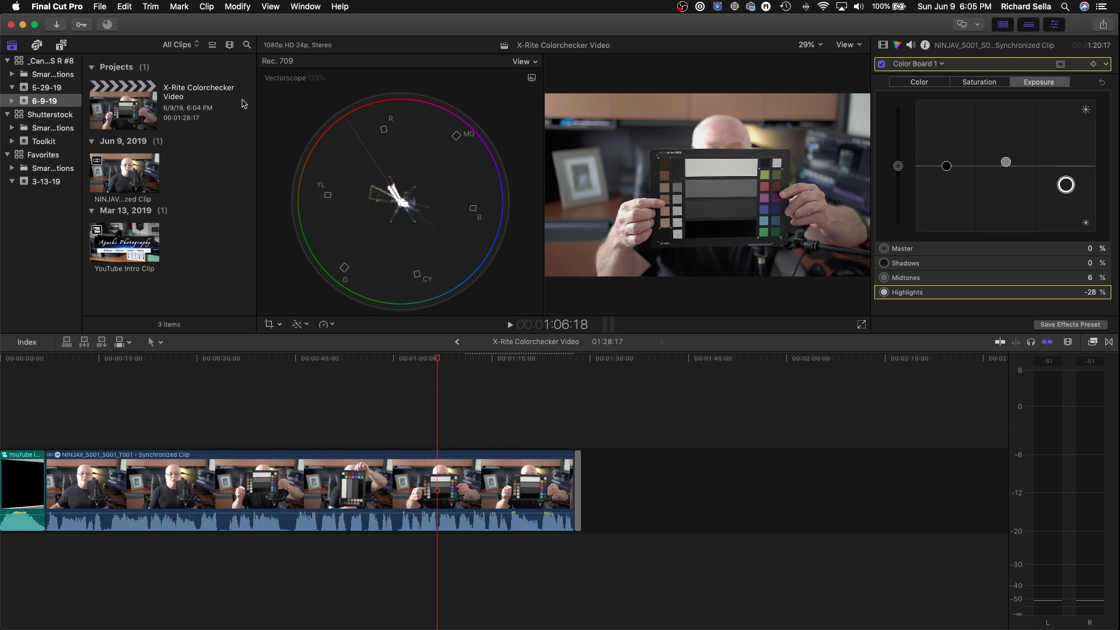
- Hide the media browser to give the vectorscope and viewer more room
key("ctrl+super+1")
left_click(305, 6)
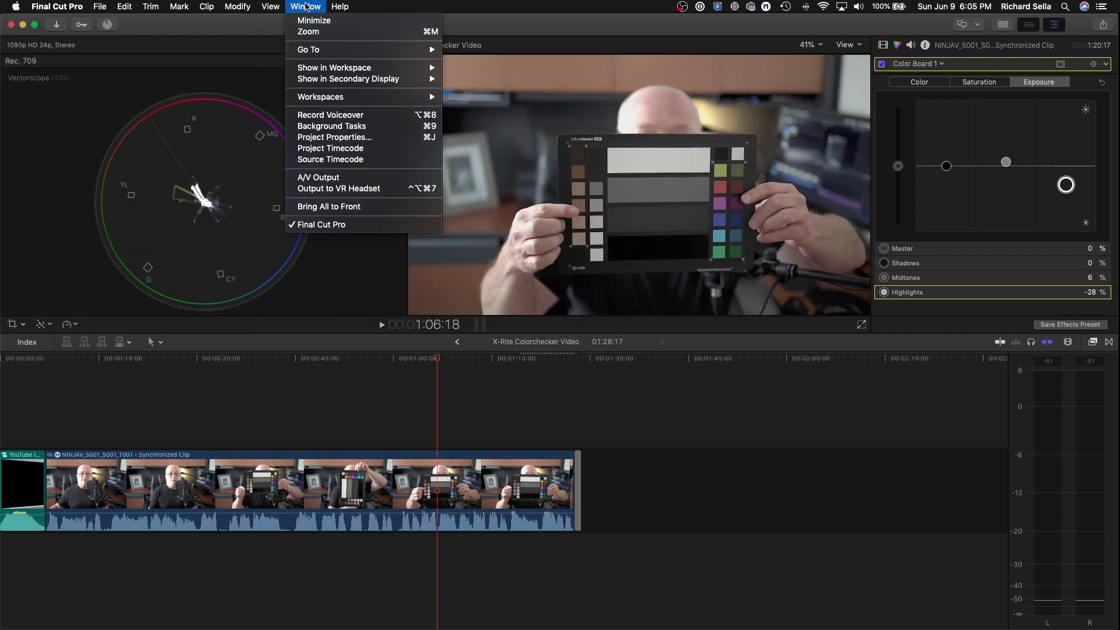
mouse_move(342, 68)
left_click(623, 24)
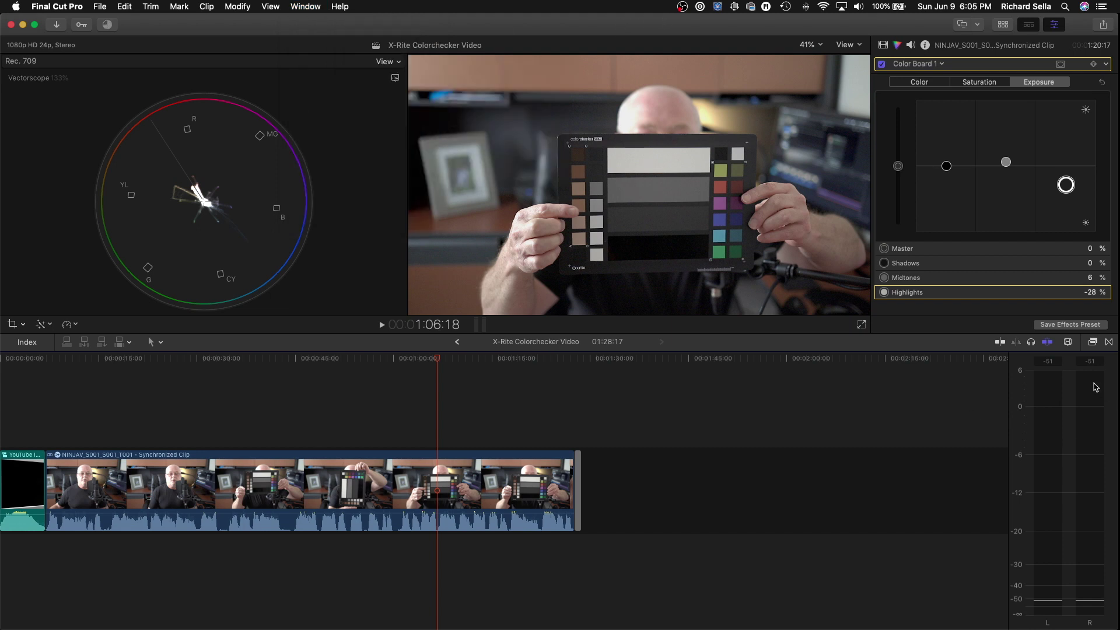
- Apply the Draw Mask video effect to the synchronized clip and close the effects browser
left_click(1109, 342)
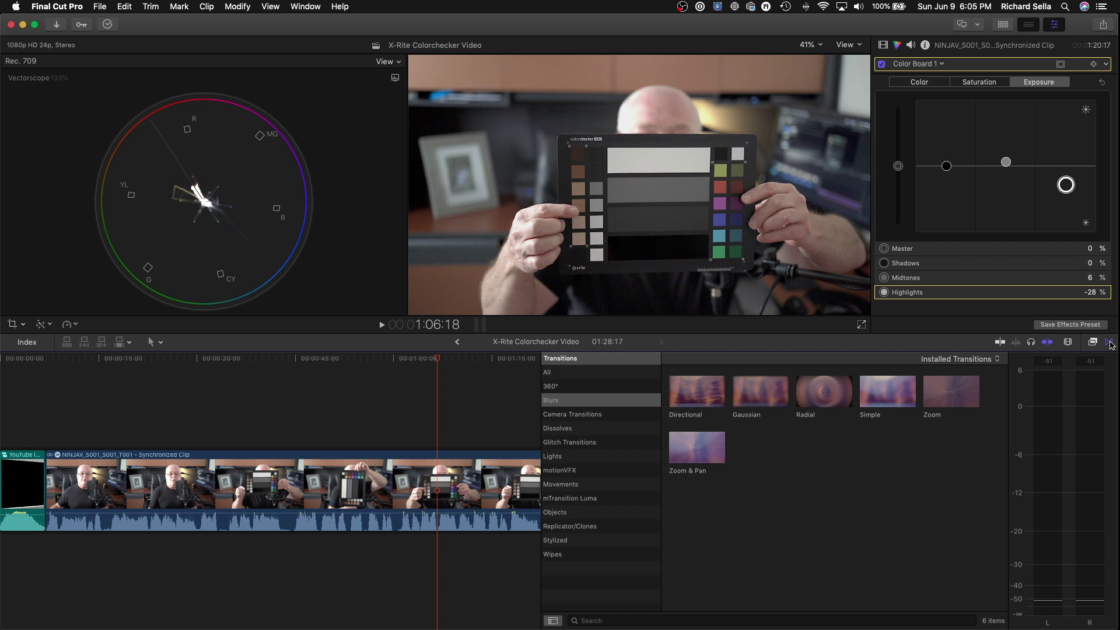
left_click(1093, 342)
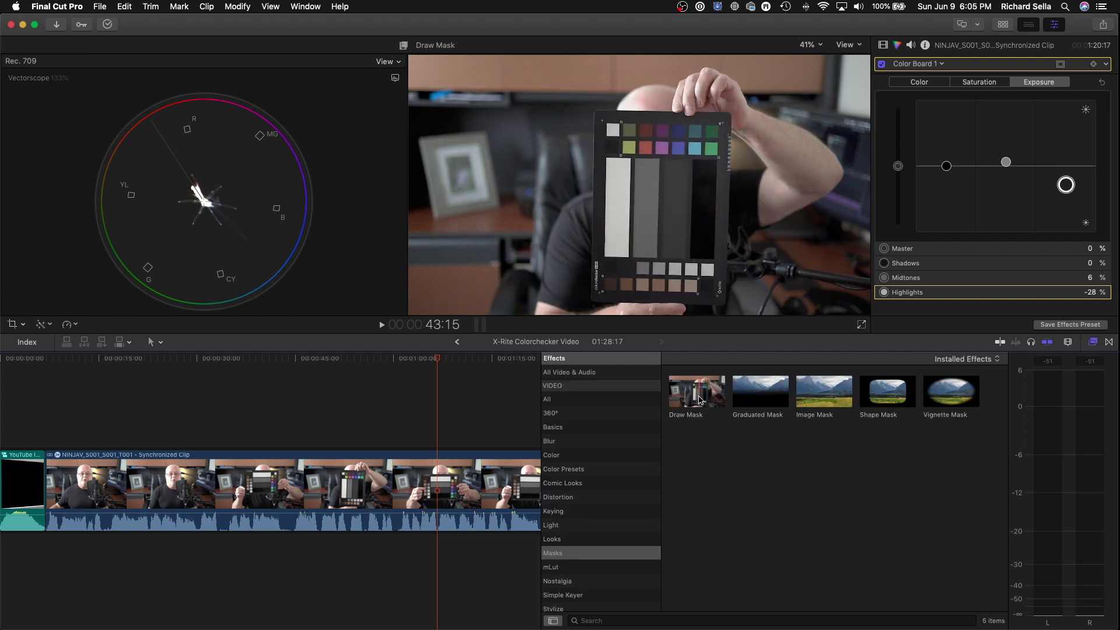
left_click_drag(700, 401, 372, 481)
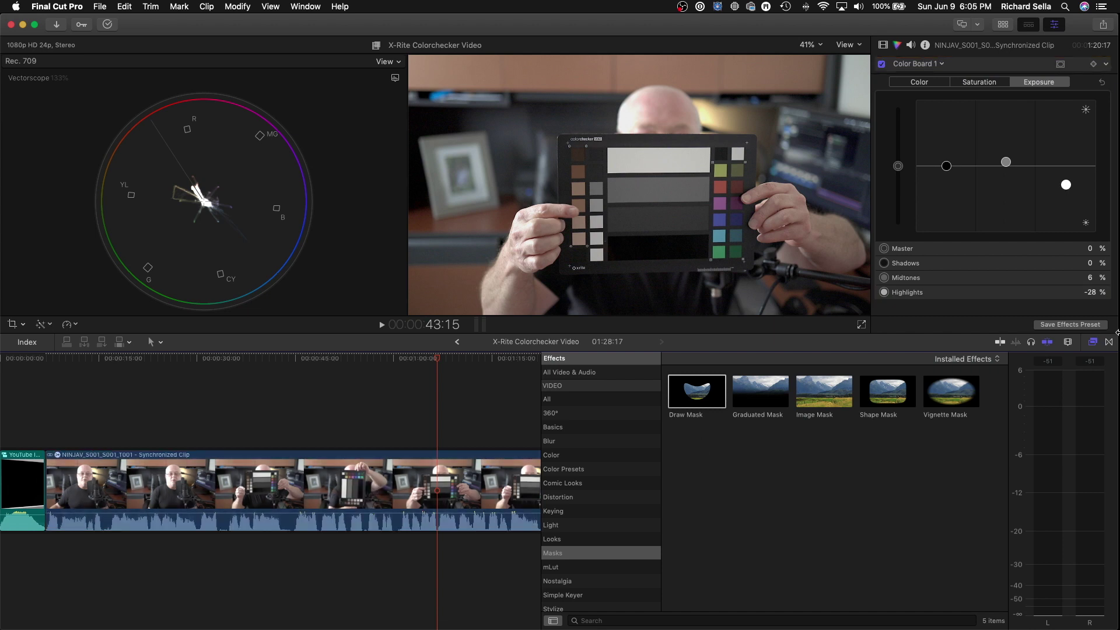
left_click(1092, 343)
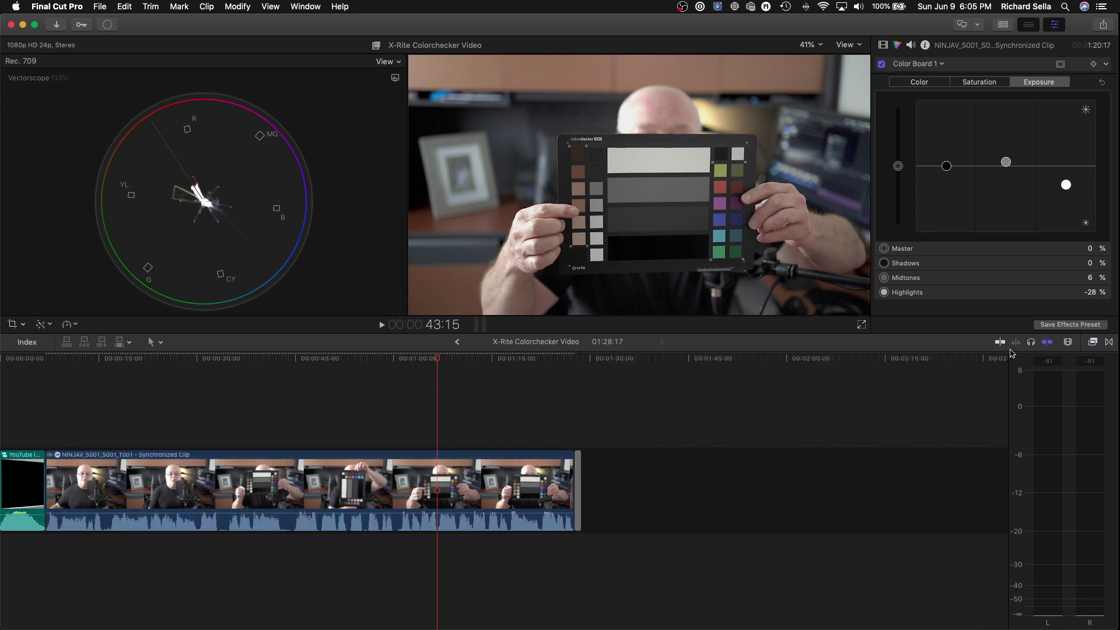
- Draw a closed linear mask around the chart's column of six saturated color patches, from yellow to green
left_click(883, 47)
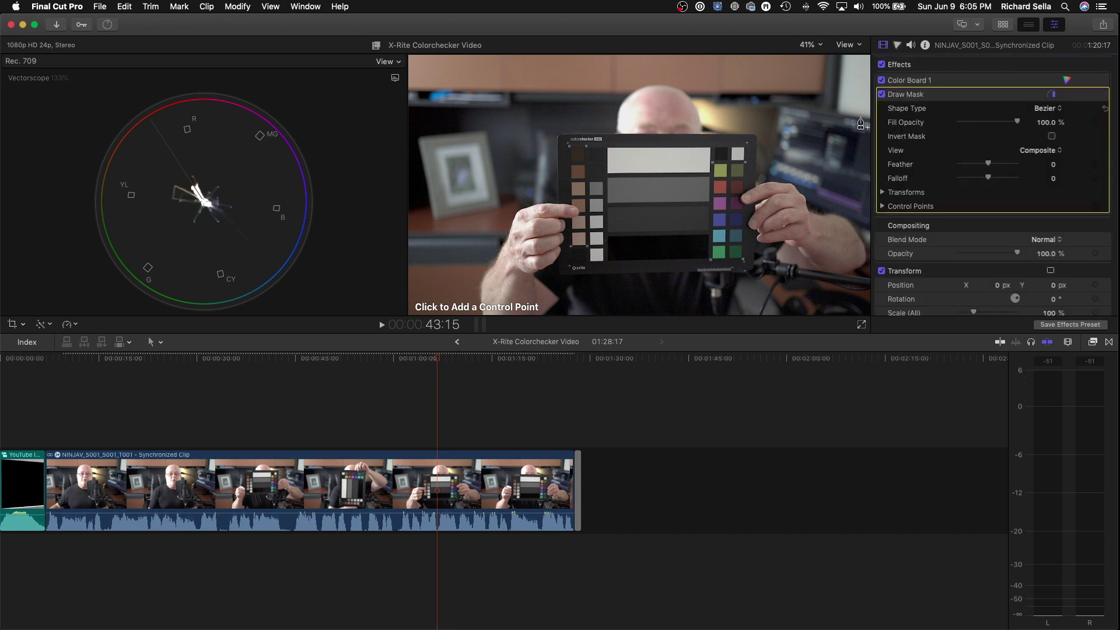
left_click(712, 163)
left_click(728, 163)
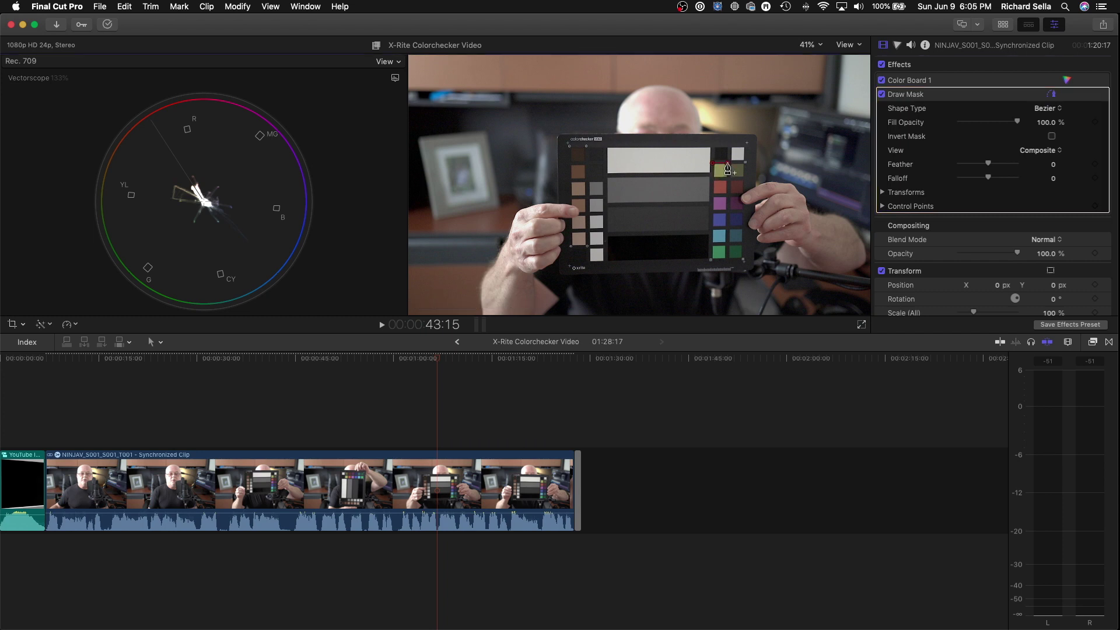
left_click(725, 260)
left_click(711, 260)
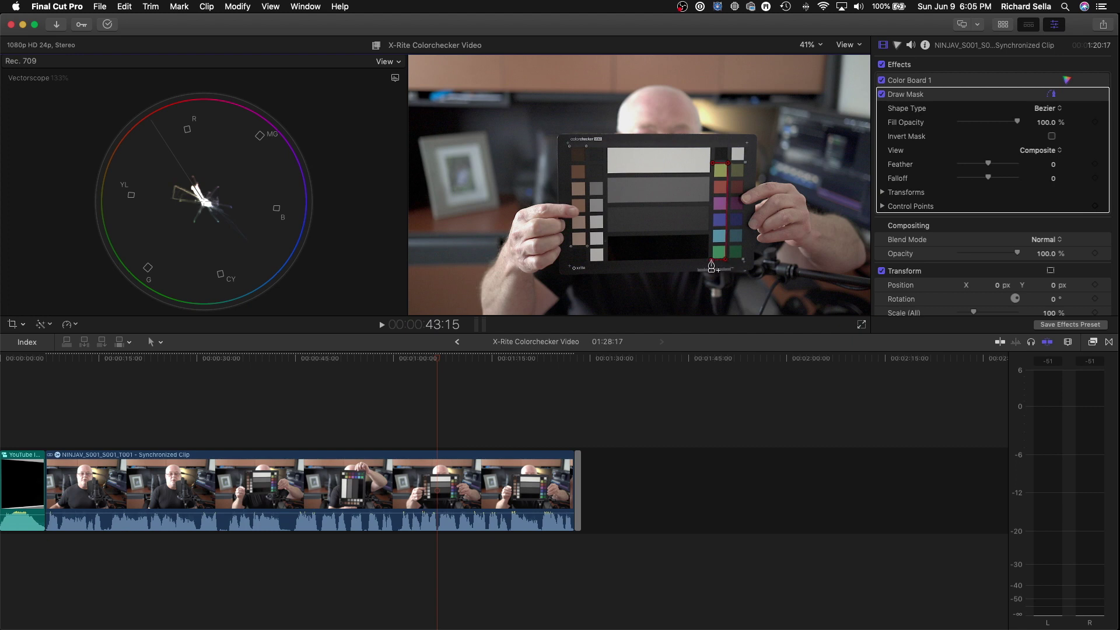
left_click(712, 165)
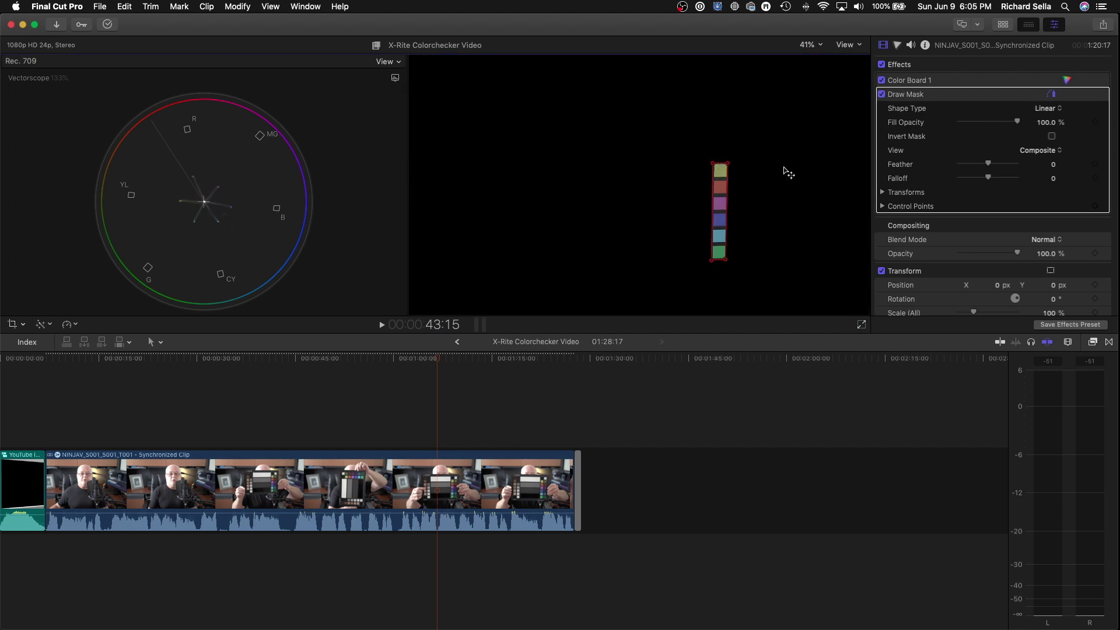
- Set the master saturation of the clip's Color Board 1 to 100%
left_click(825, 46)
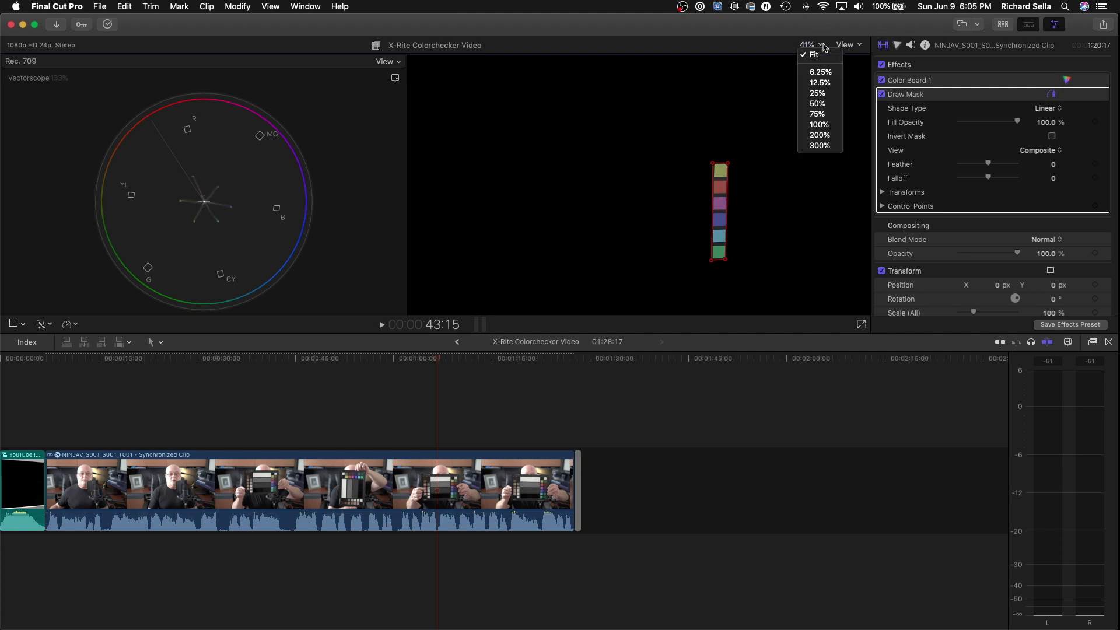
left_click(830, 137)
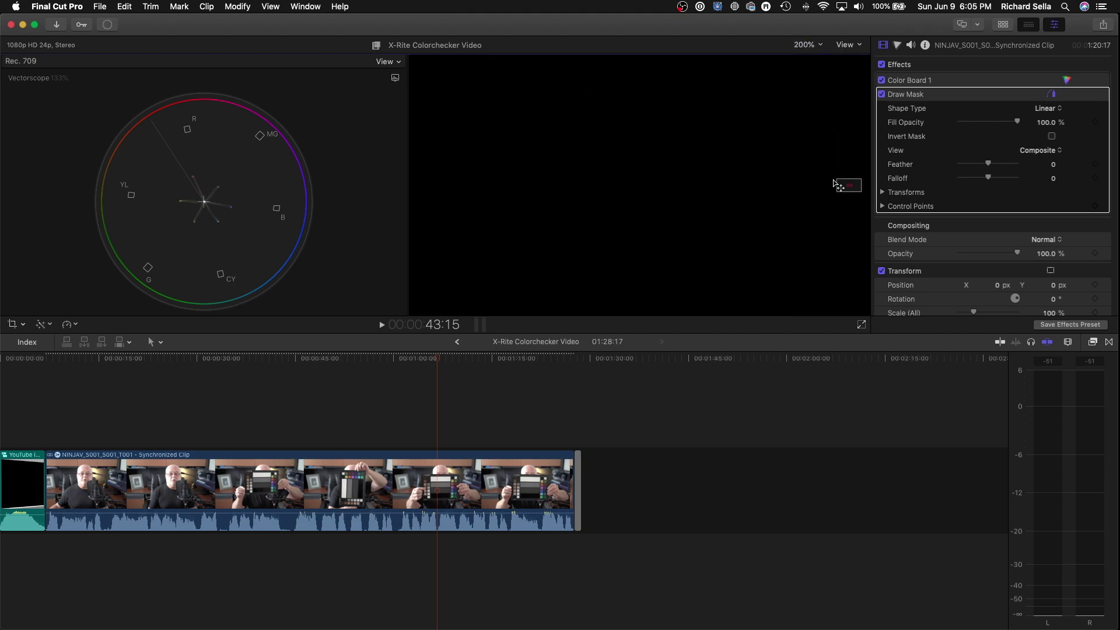
left_click_drag(847, 190, 851, 193)
left_click(817, 45)
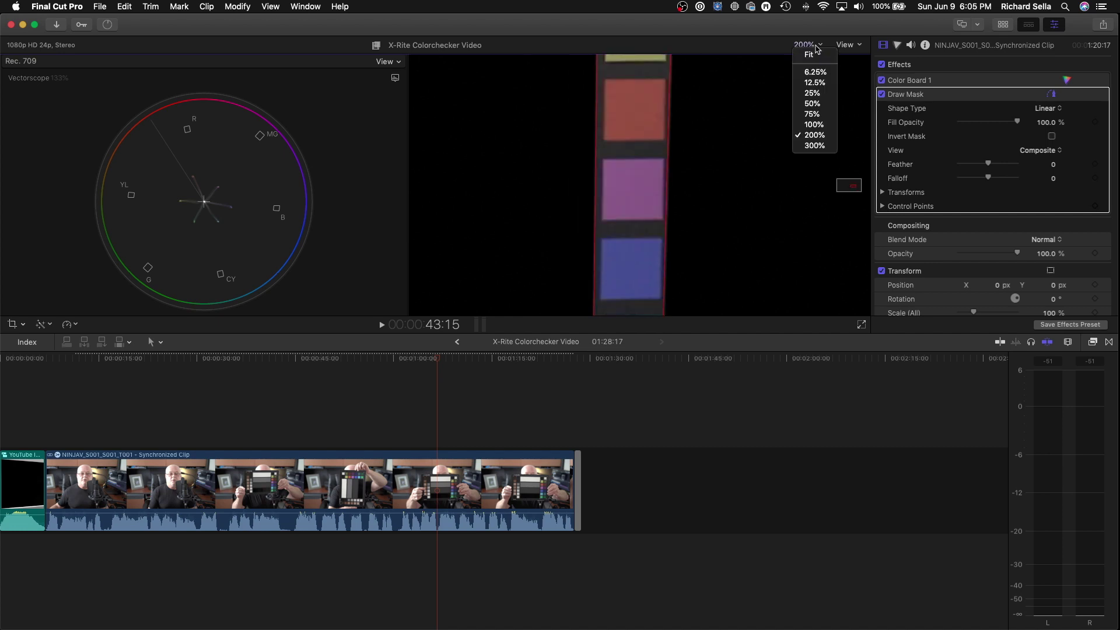
left_click(814, 126)
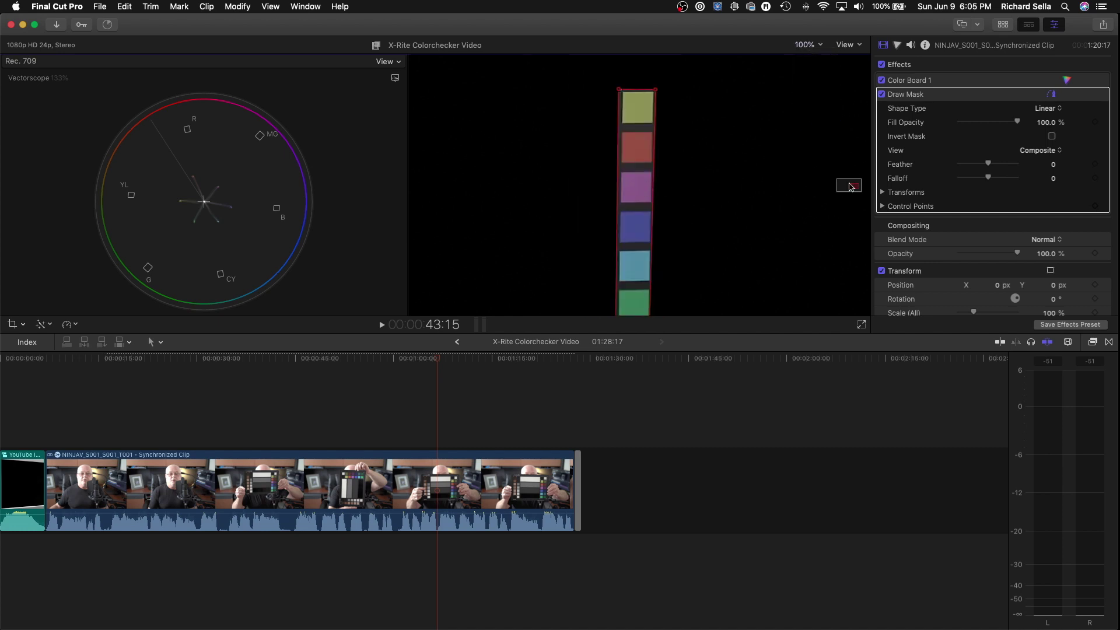
left_click_drag(850, 185, 847, 186)
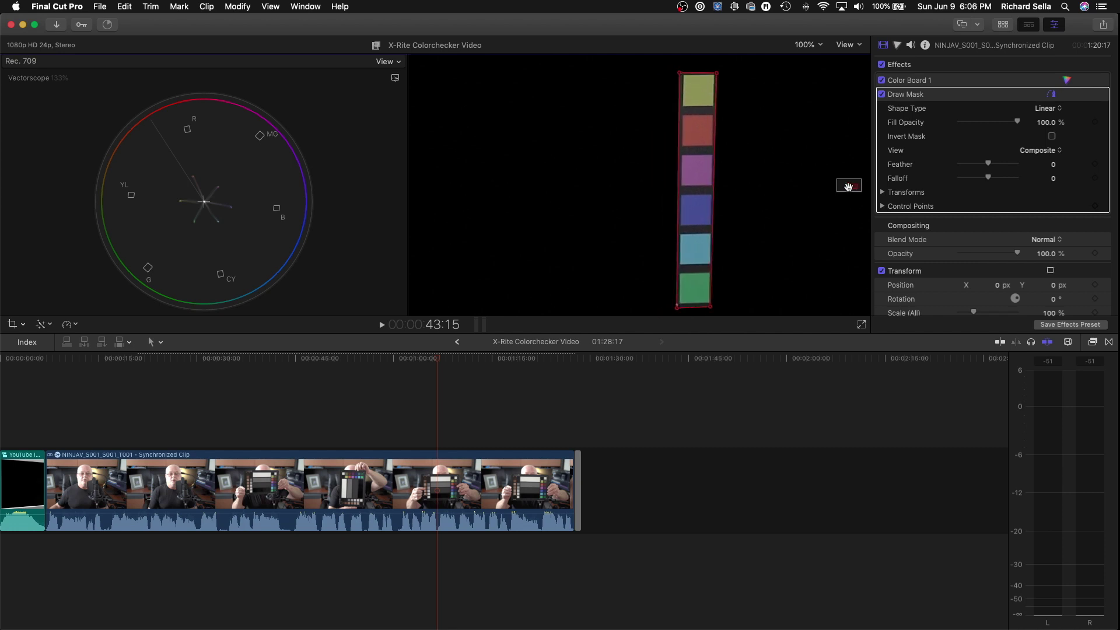
left_click(394, 78)
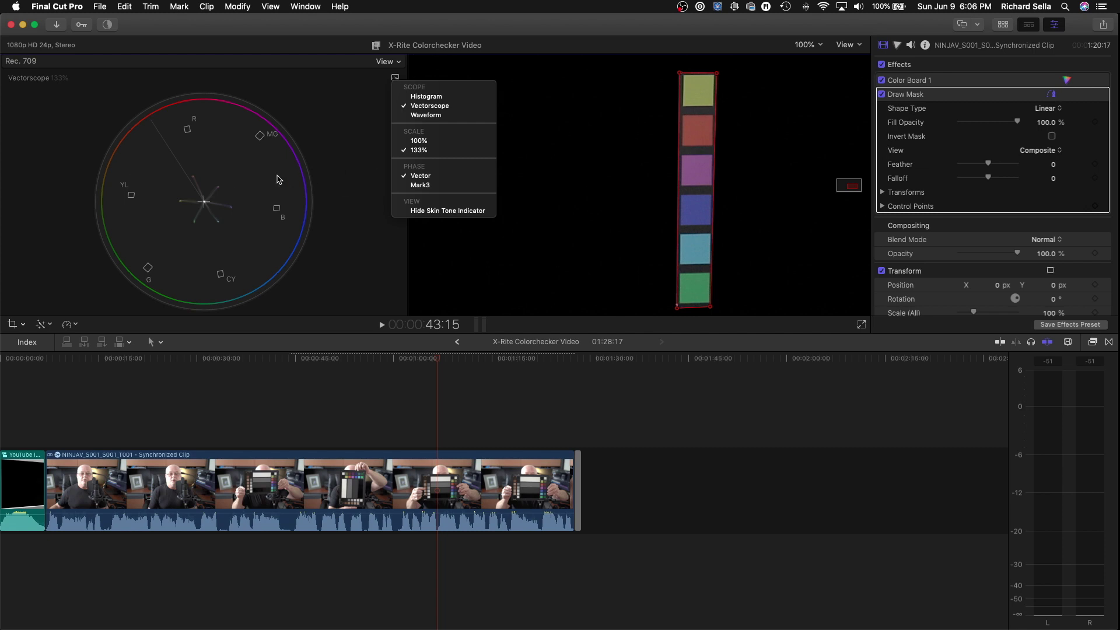
left_click(896, 47)
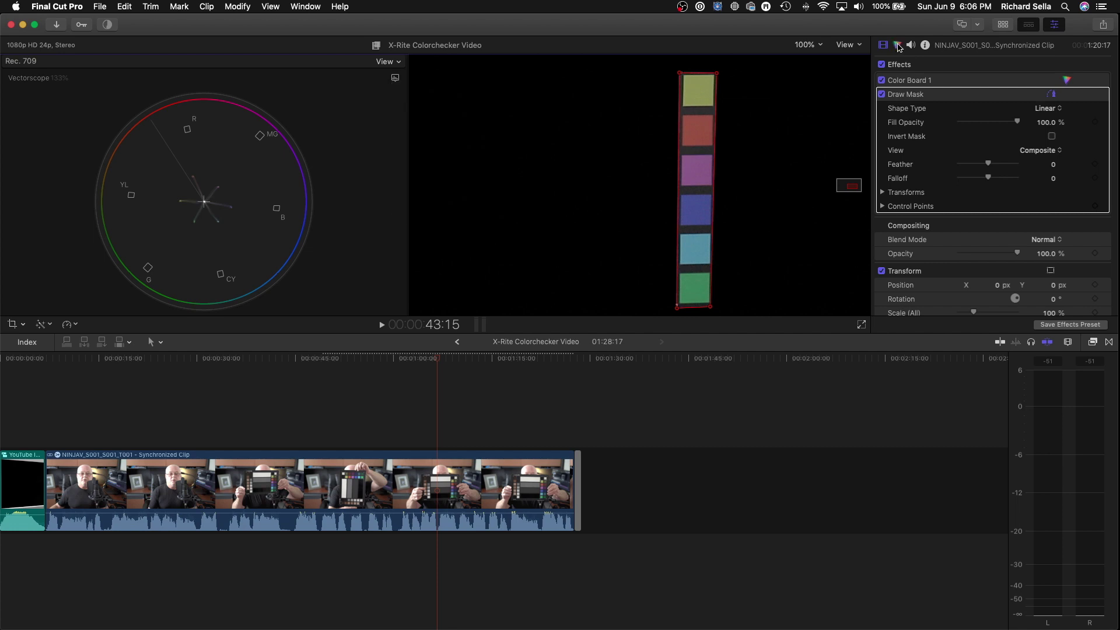
left_click(898, 47)
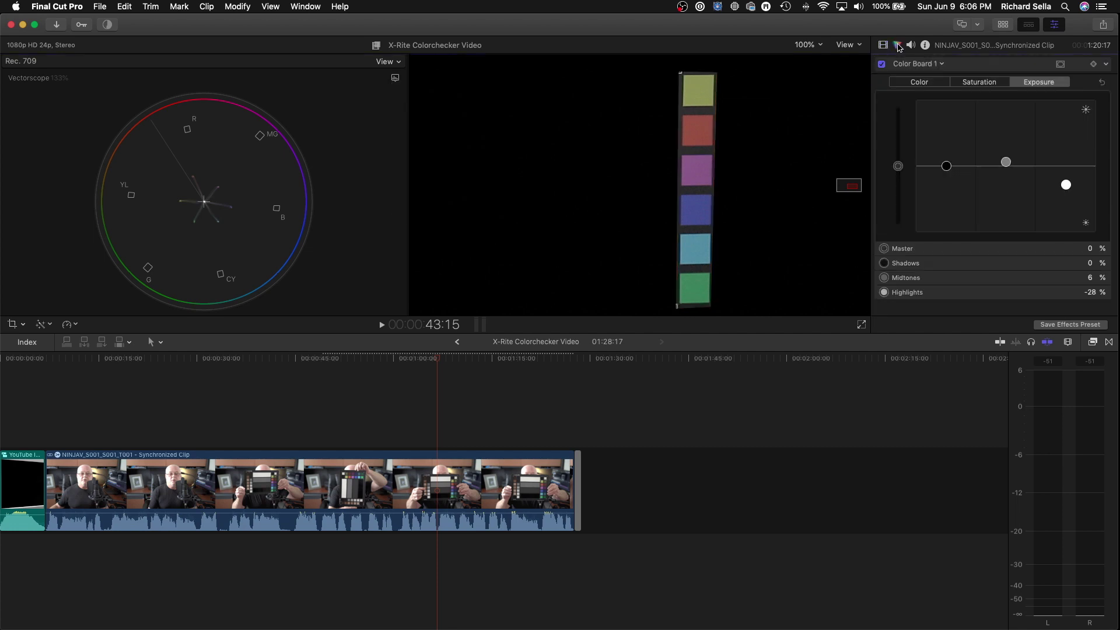
left_click(979, 85)
left_click_drag(898, 167, 909, 101)
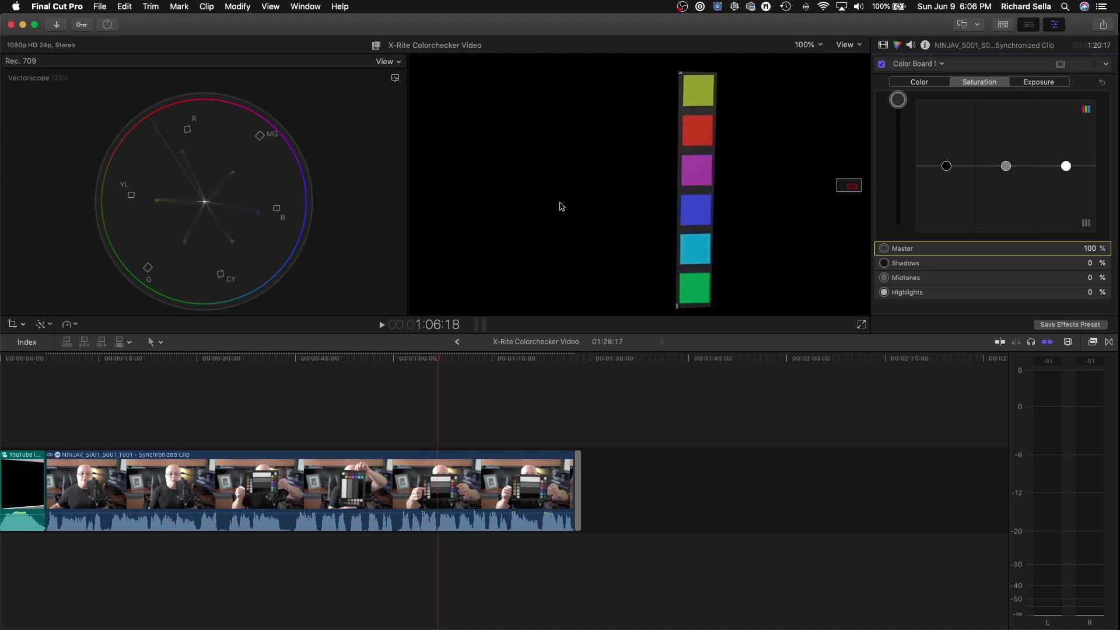
- Add a Hue/Saturation Curves correction to the clip
left_click(885, 46)
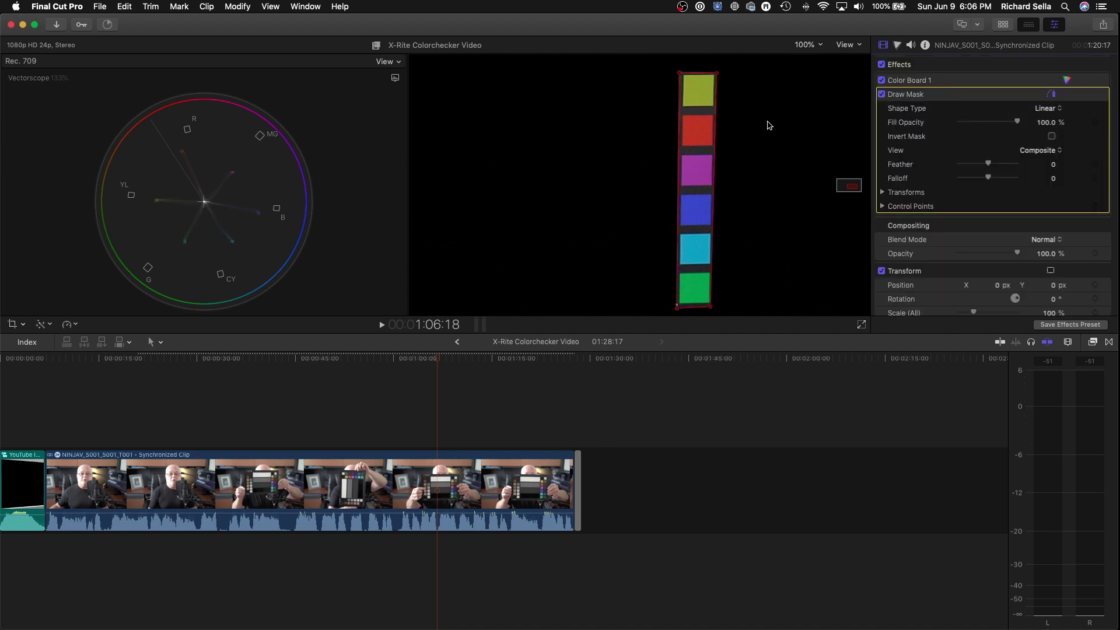
left_click(897, 45)
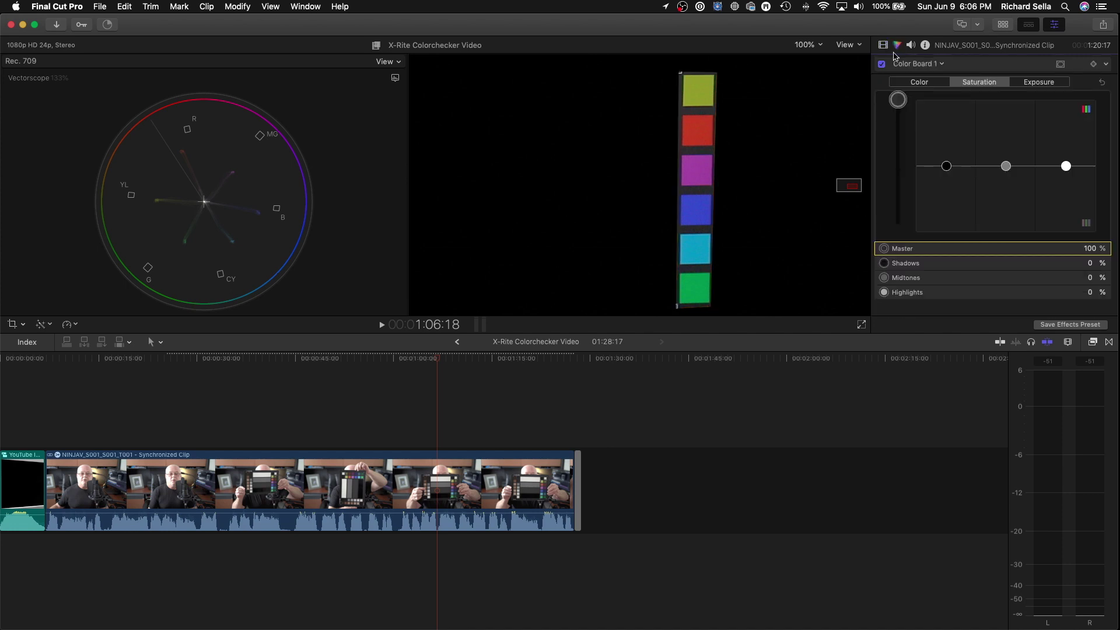
left_click(943, 65)
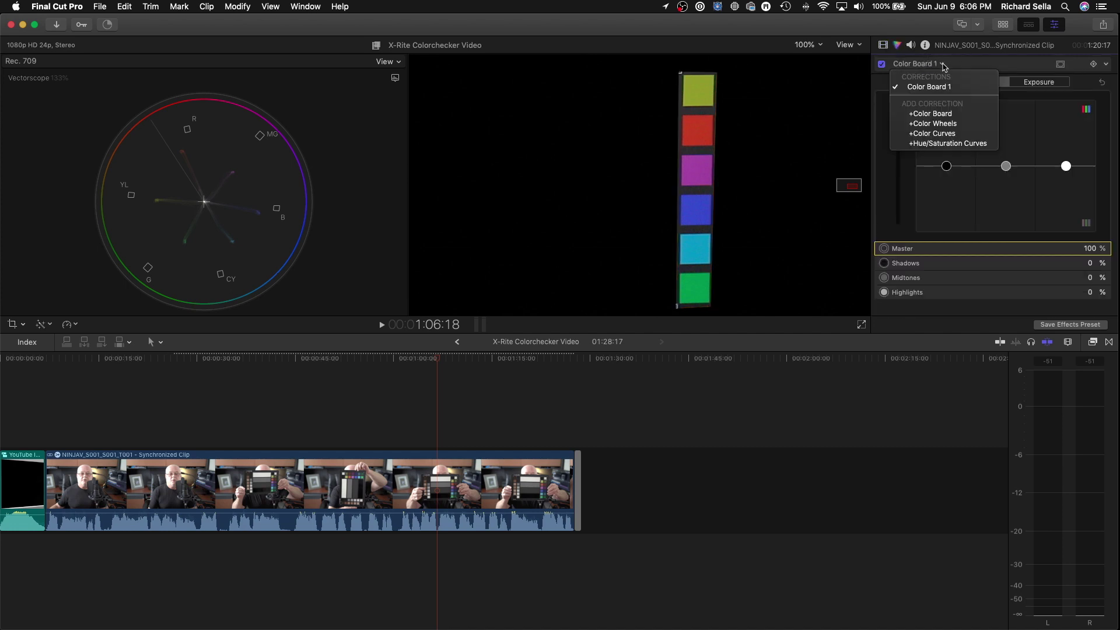
left_click(939, 144)
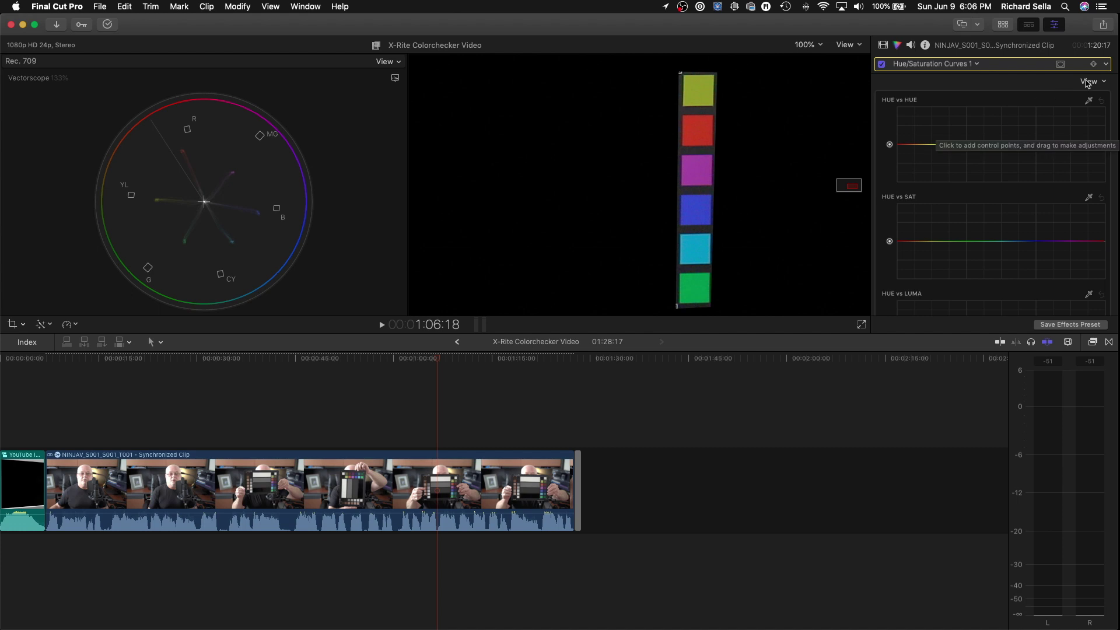
- Sample the green, cyan, blue, magenta, red and yellow patches with the Hue vs Hue eyedropper to add control points to the curve
left_click(1088, 101)
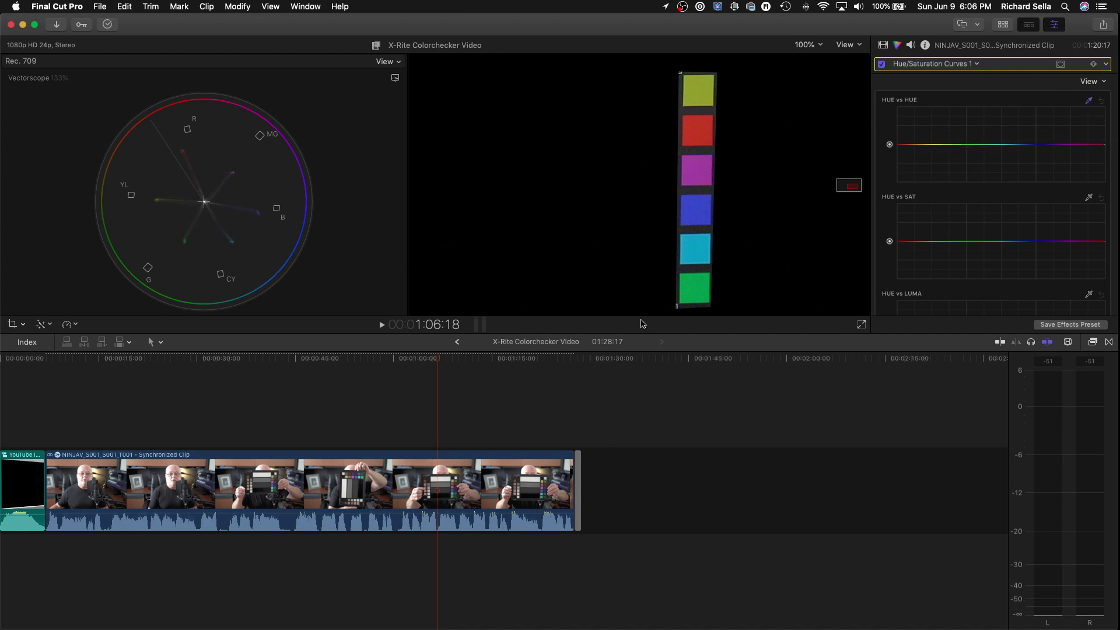
left_click(703, 284)
left_click(704, 236)
left_click(704, 201)
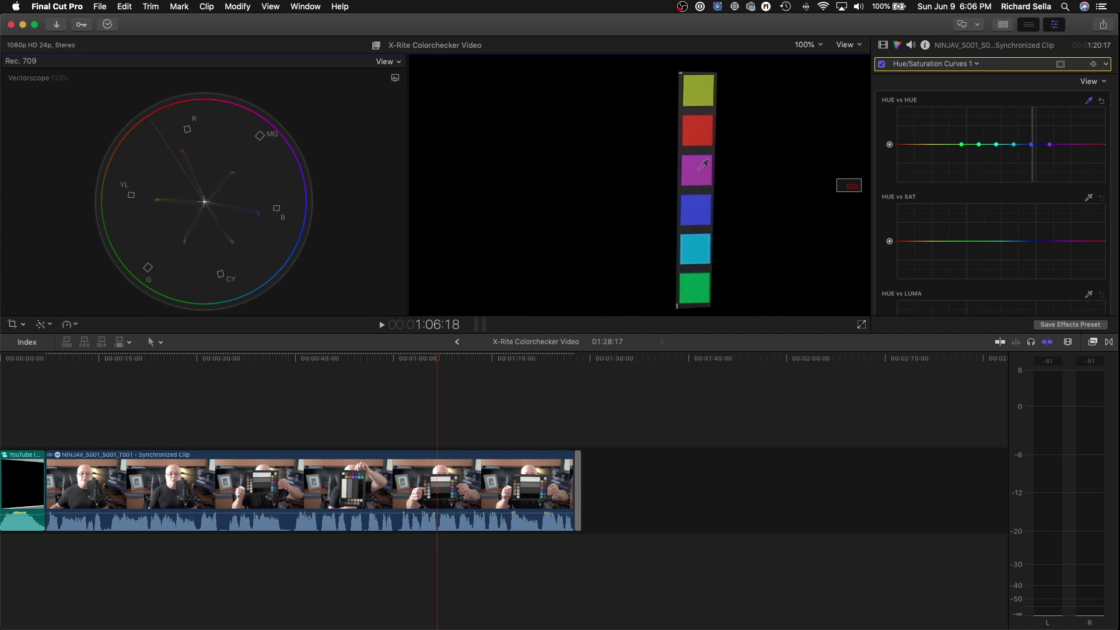
left_click(704, 166)
left_click(703, 129)
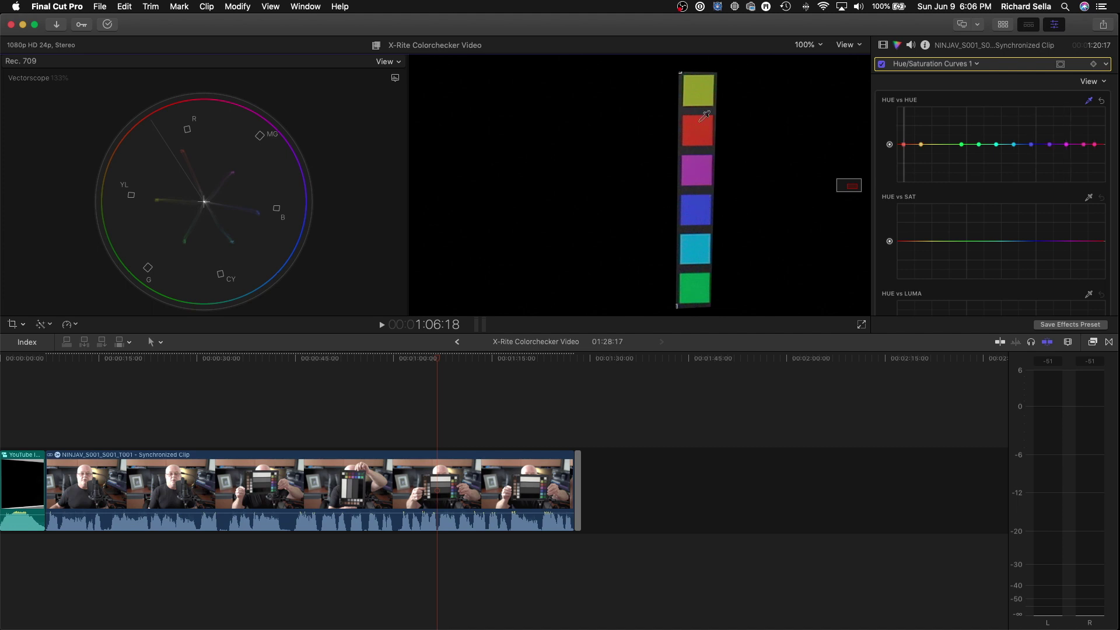
left_click(703, 88)
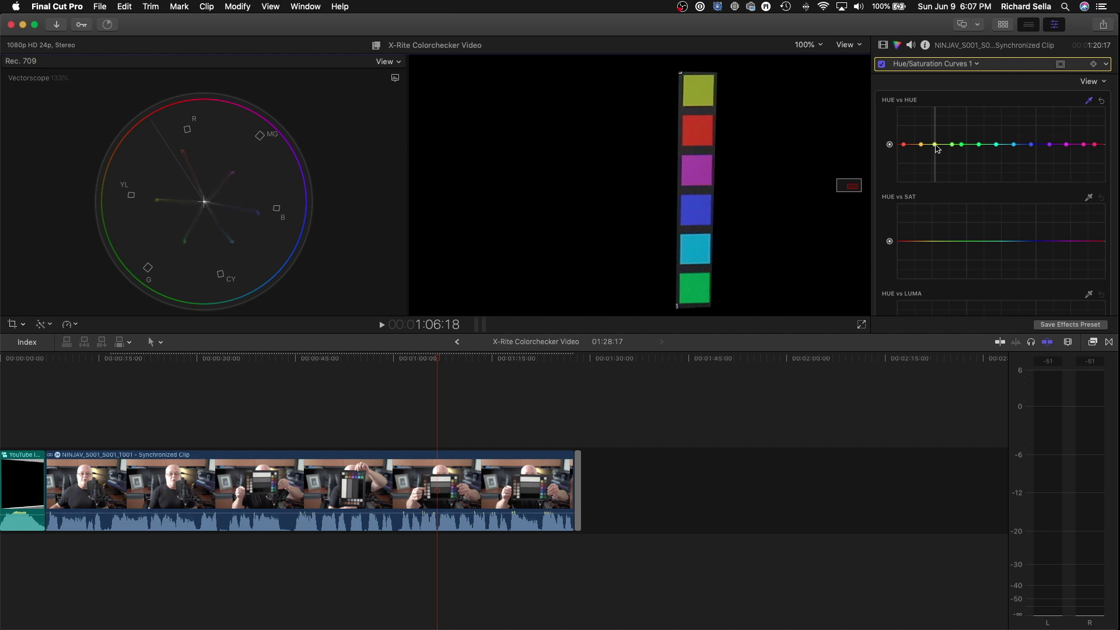
- Adjust the yellow, green, cyan, blue, magenta and red points of the Hue vs Hue curve to align the patch traces with their vectorscope targets
mouse_move(935, 145)
left_mouse_down()
mouse_move(936, 135)
mouse_move(936, 162)
mouse_move(933, 147)
left_mouse_up()
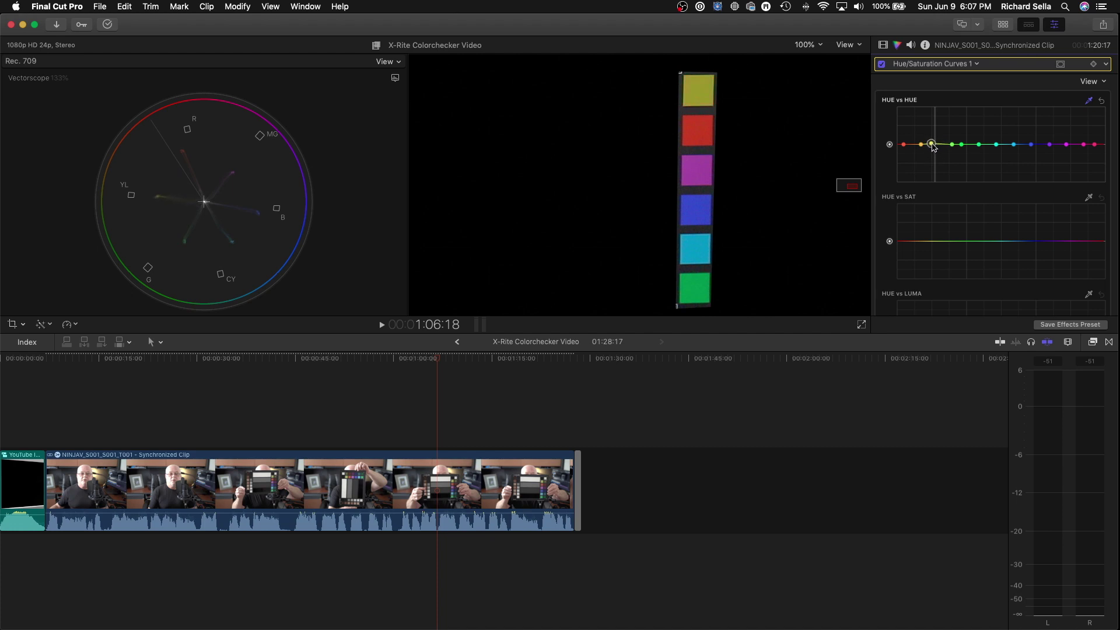
left_click(962, 145)
mouse_move(963, 148)
left_mouse_down()
mouse_move(964, 137)
mouse_move(965, 150)
left_mouse_up()
left_click(951, 146)
left_click_drag(979, 146, 979, 140)
left_click_drag(1014, 145, 1015, 143)
left_click_drag(1035, 146, 1036, 146)
left_click_drag(1069, 146, 1078, 151)
left_click(904, 145)
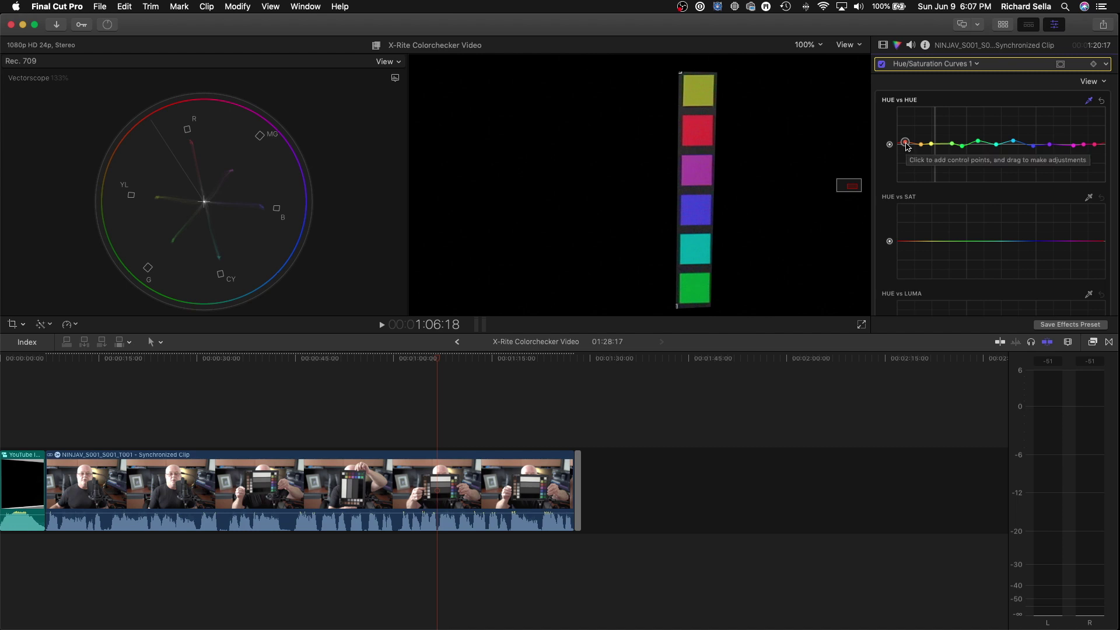
- Disable the Draw Mask effect and fit the whole frame in the viewer
left_click(883, 45)
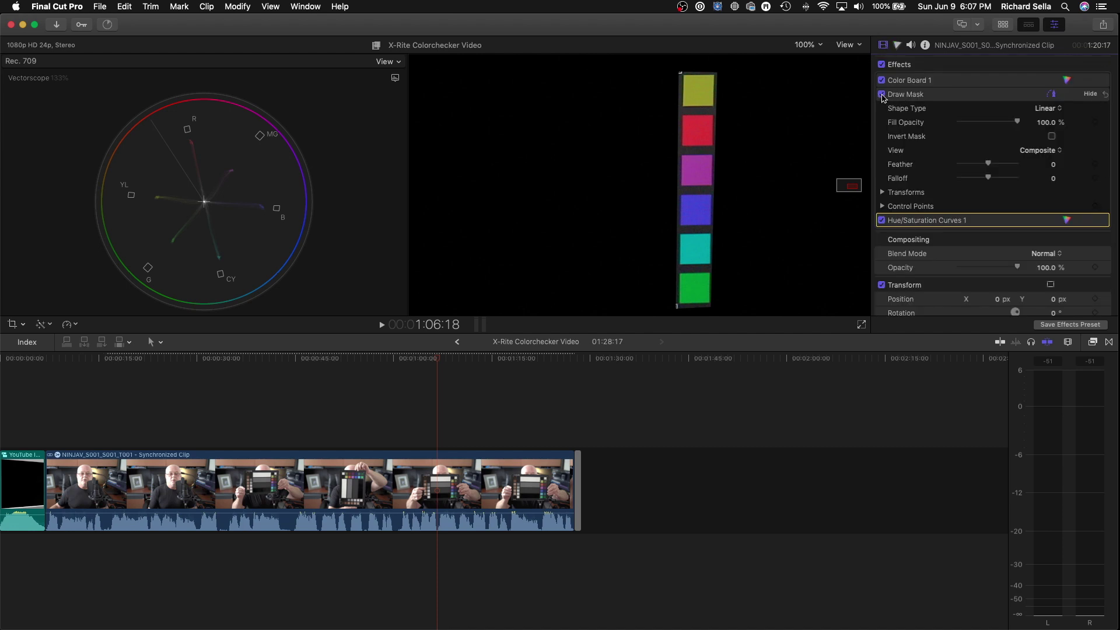
left_click(882, 94)
left_click(808, 45)
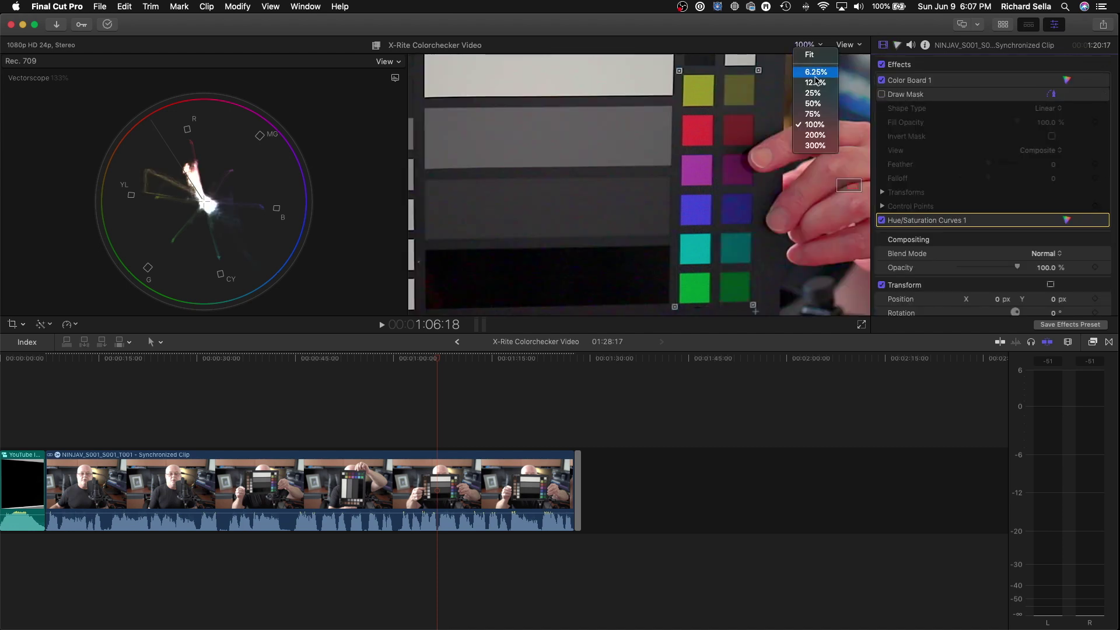
left_click(809, 54)
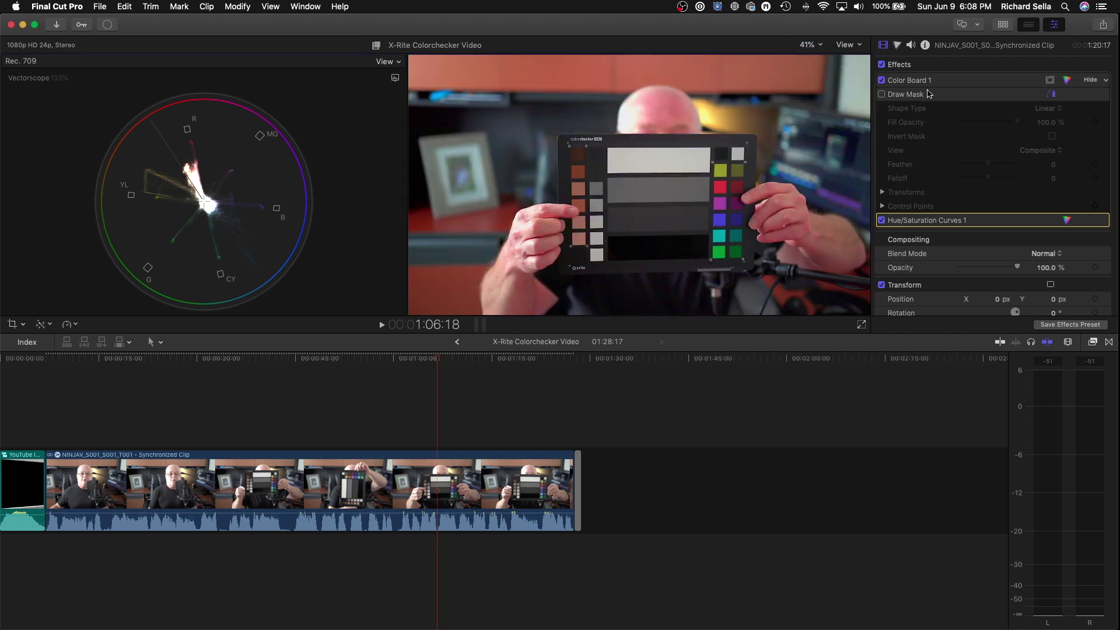
- Reduce the master saturation of Color Board 1 to 21%
left_click(1067, 81)
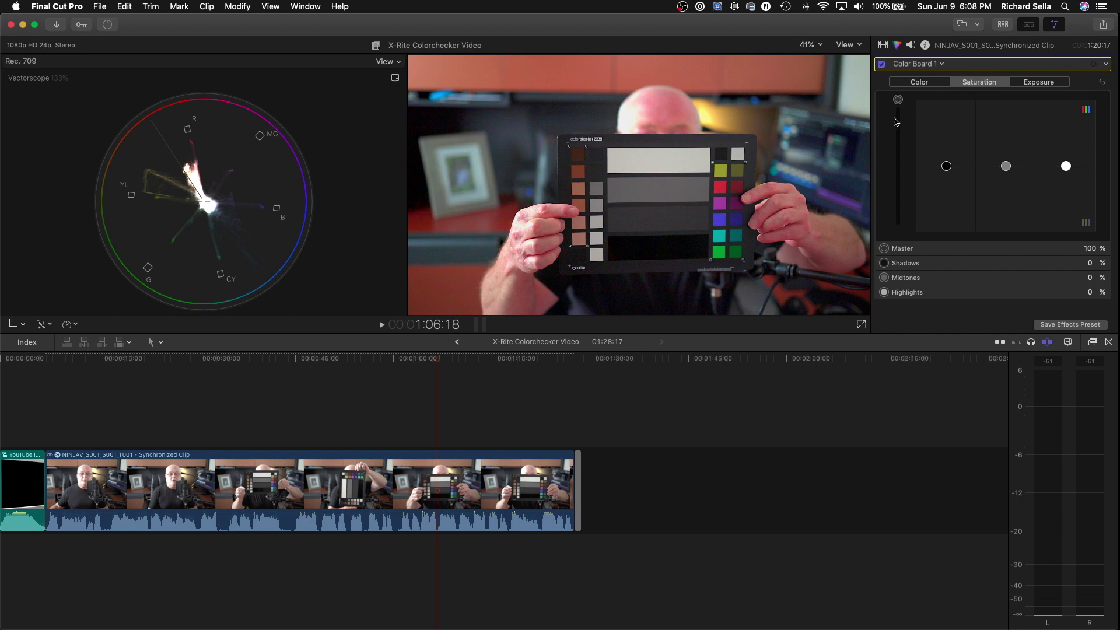
left_click_drag(898, 100, 901, 158)
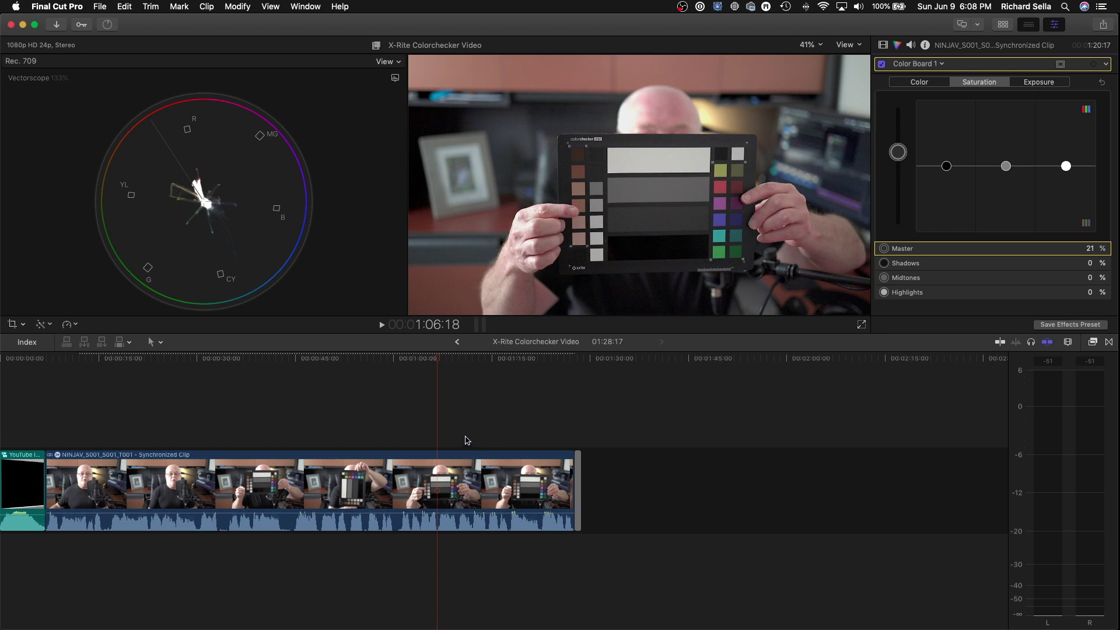
- Re-enable the Draw Mask effect with the playhead at 39:06 and reset its shape
left_click(257, 438)
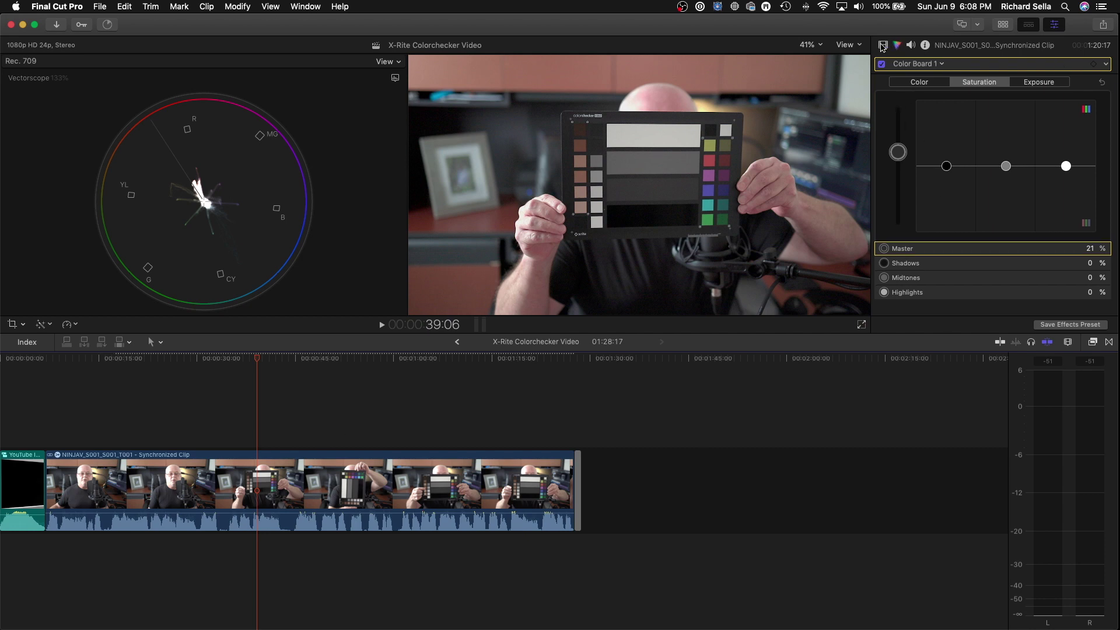
left_click(882, 45)
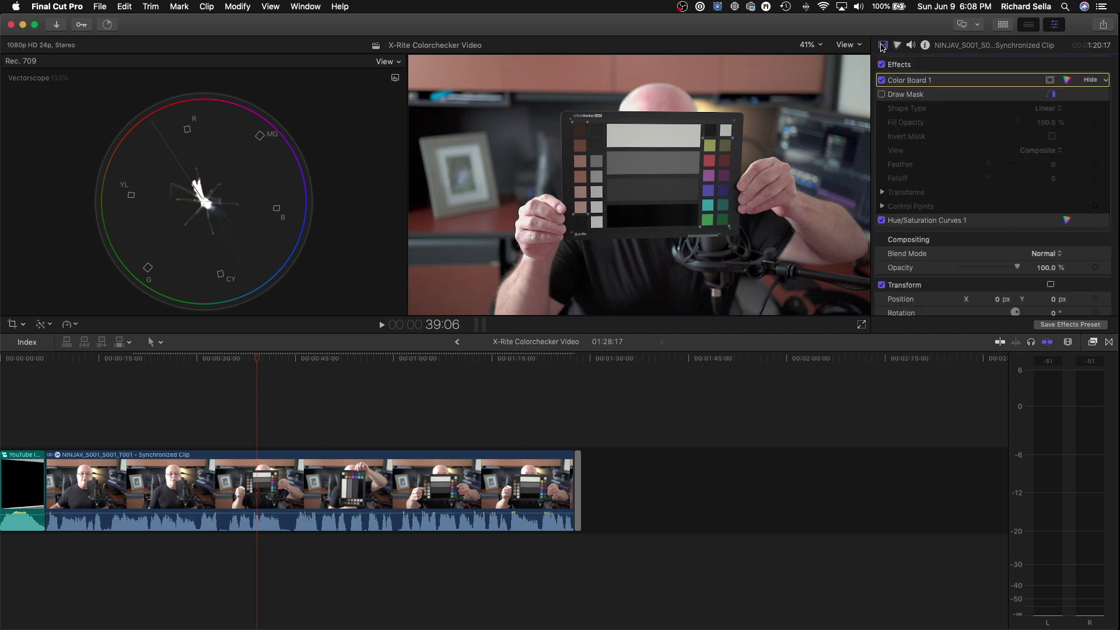
left_click(881, 95)
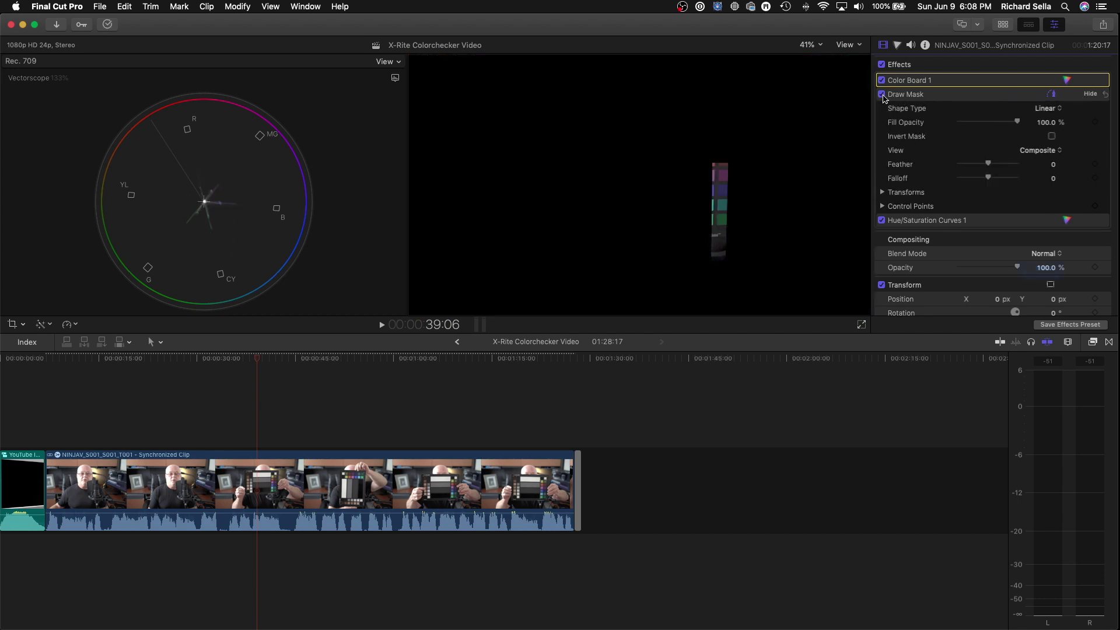
left_click(1105, 96)
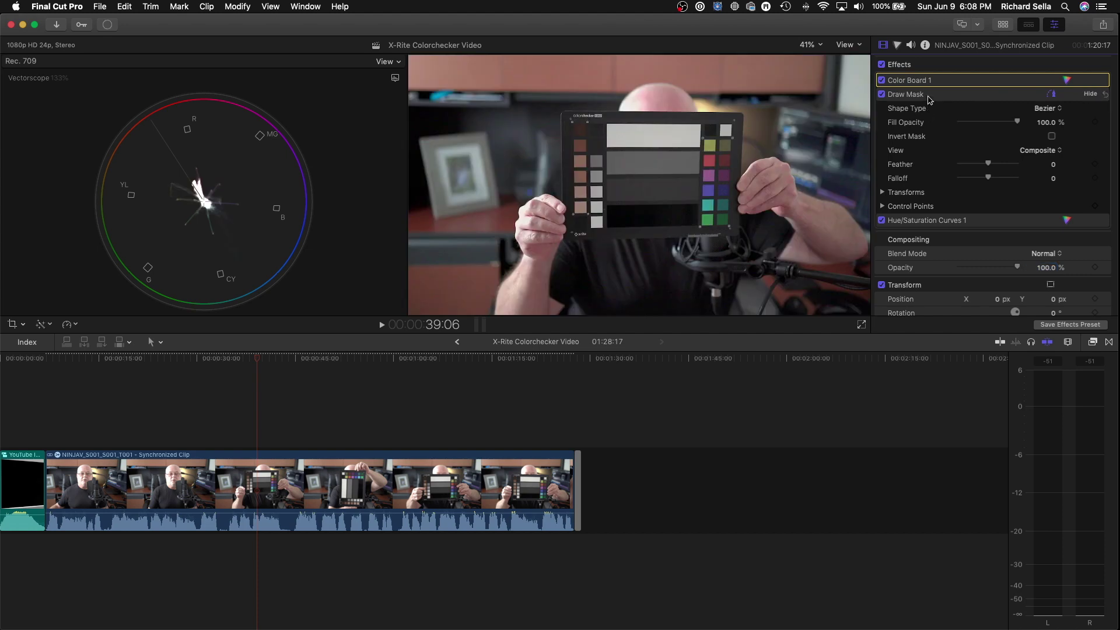
- Draw a closed four-point mask around the chart's column of six skin-tone patches
left_click(928, 98)
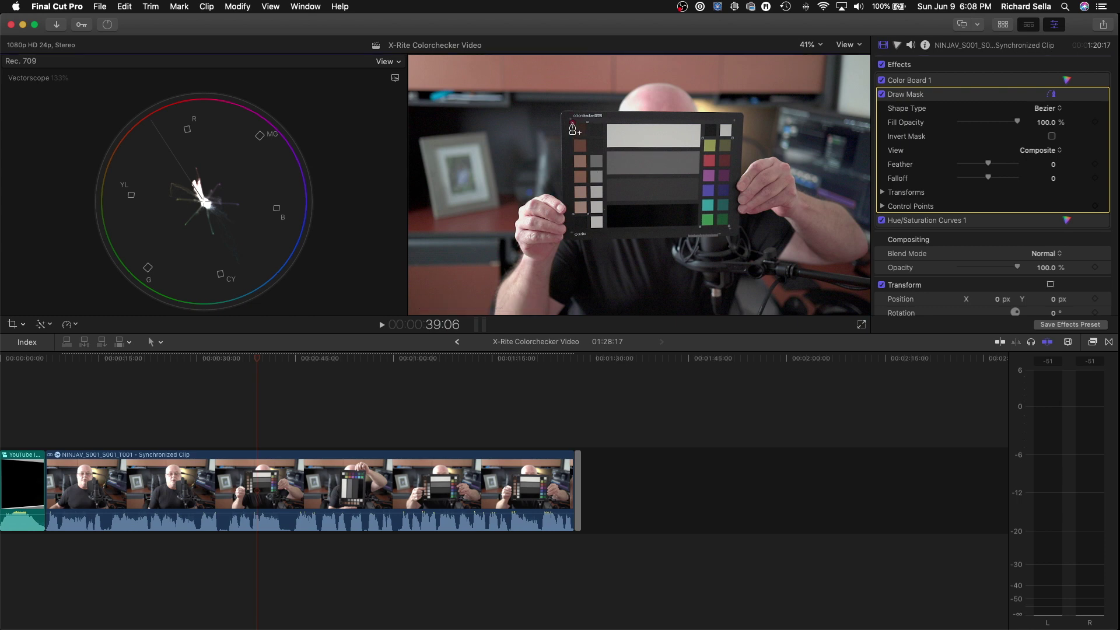
left_click_drag(572, 123, 588, 122)
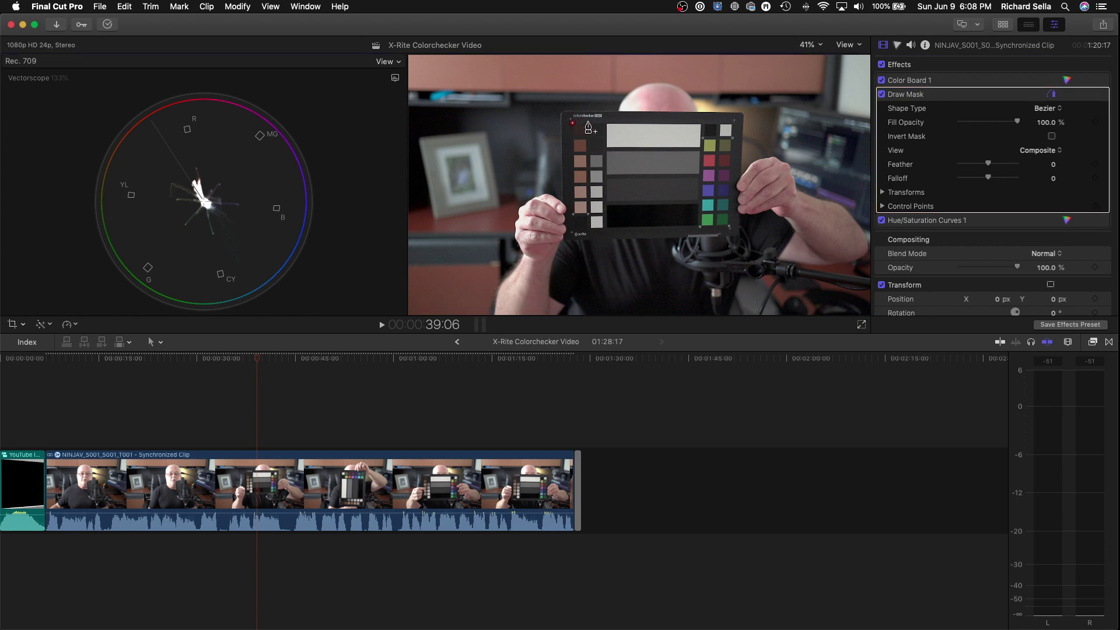
left_click(588, 216)
left_click(572, 215)
left_click(572, 122)
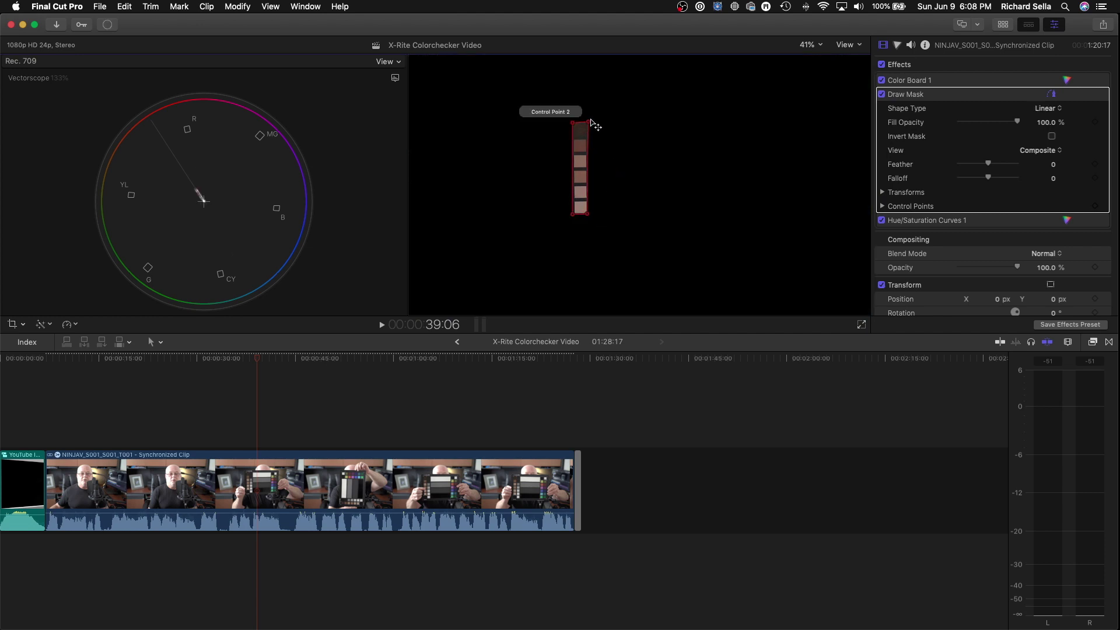
- Tighten the mask's corner points to the edges of the skin-tone patch column at 100% viewer zoom
left_click(819, 46)
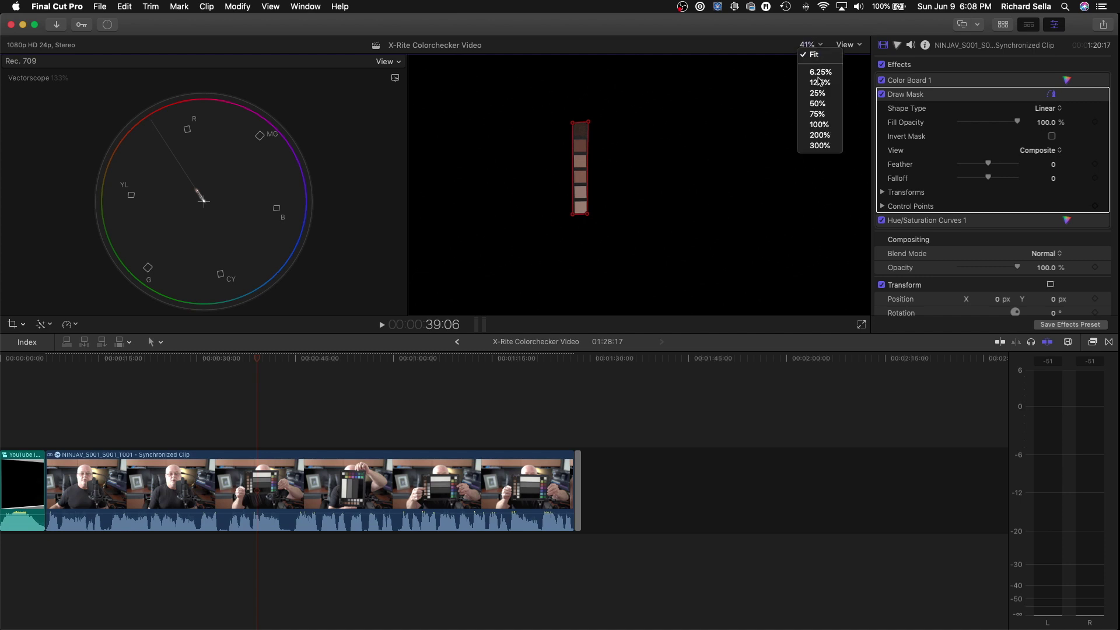
left_click(817, 130)
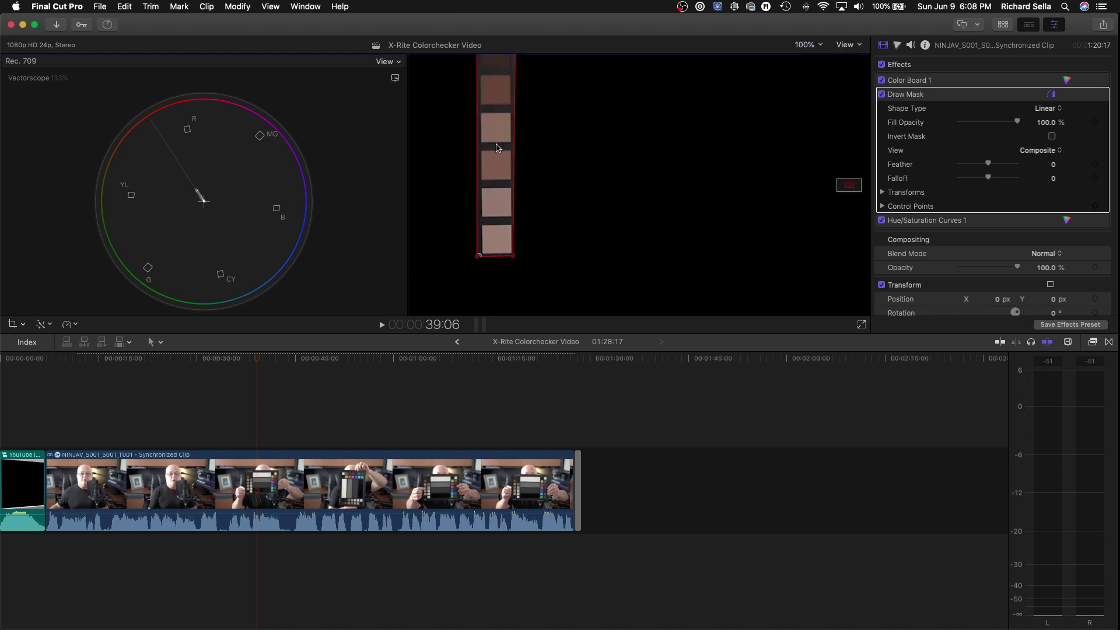
left_click_drag(849, 186, 850, 185)
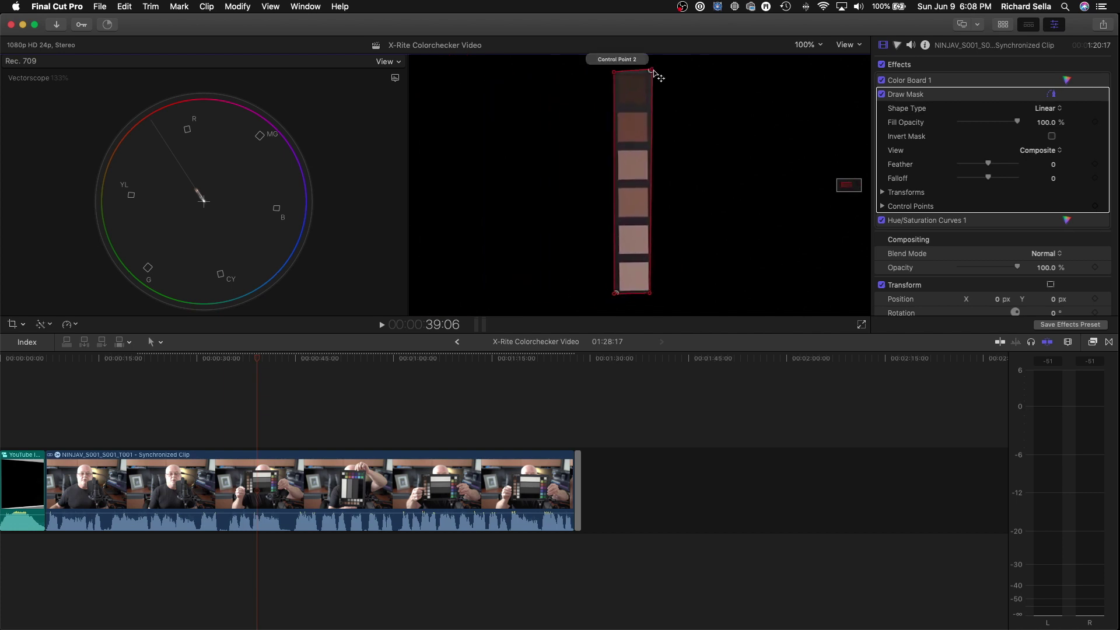
left_click(652, 75)
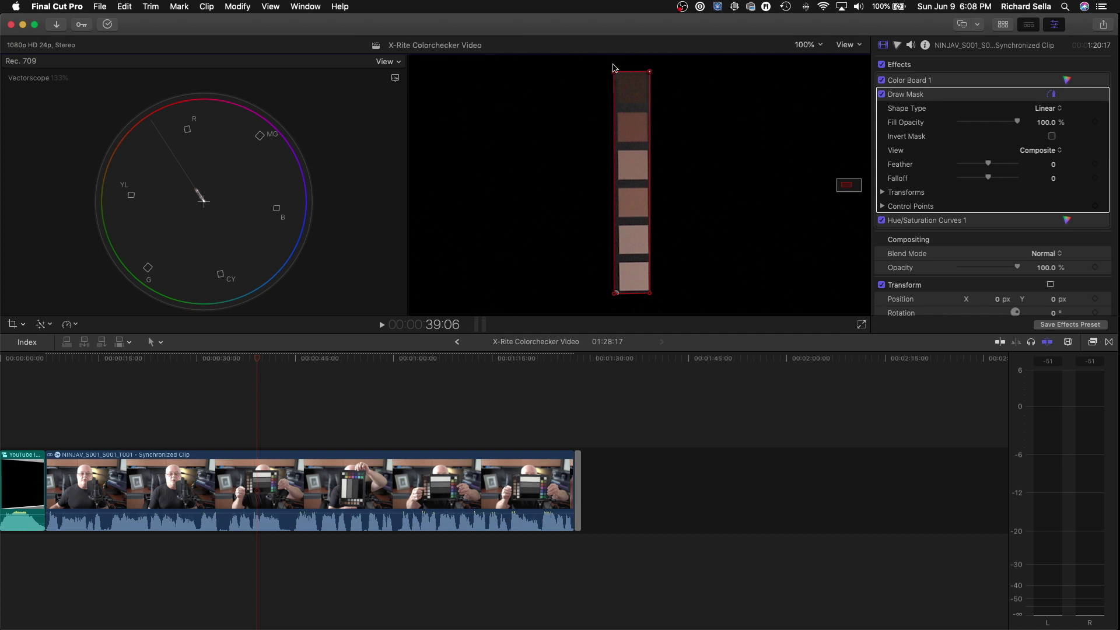
left_click_drag(616, 293, 619, 293)
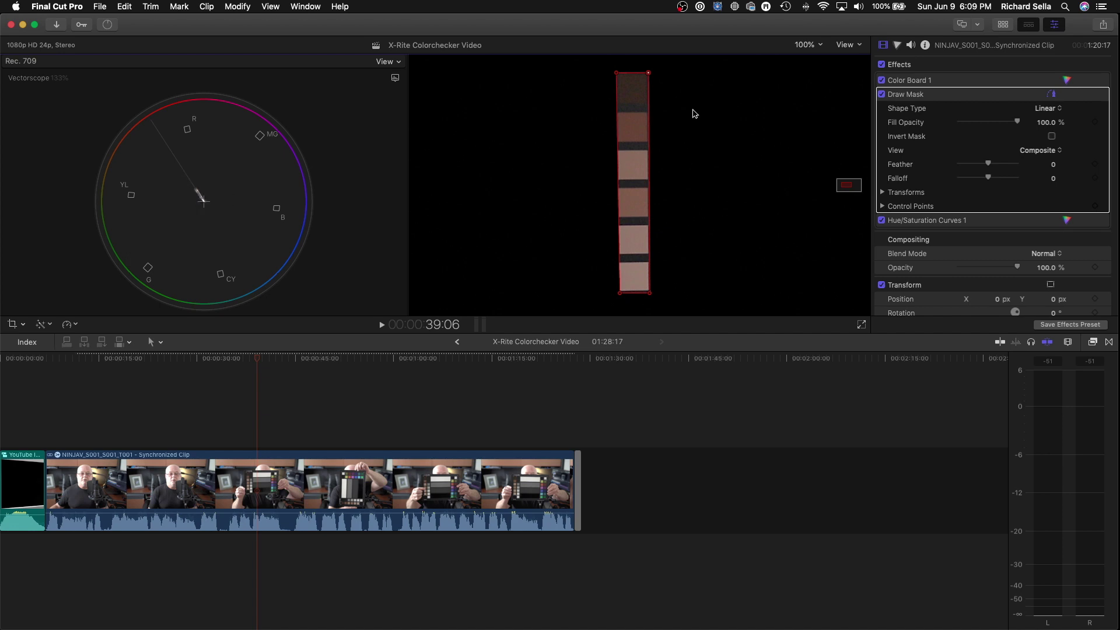
- Compare the skin-tone patches at 100% master saturation in Color Board 1, restoring it to 21%
left_click(1067, 81)
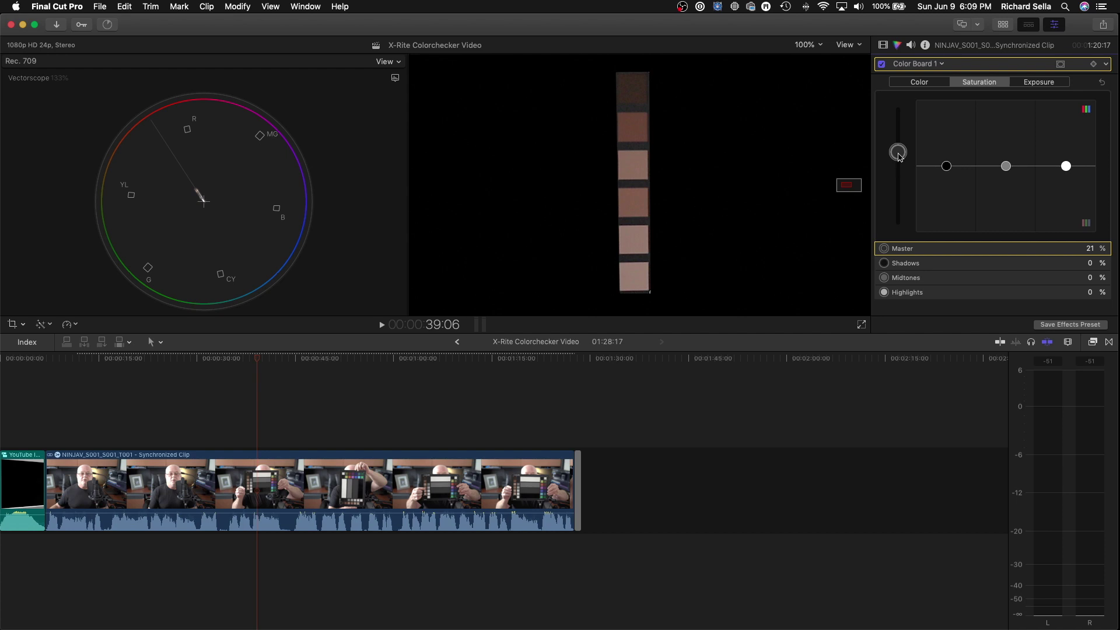
left_click_drag(900, 156, 898, 101)
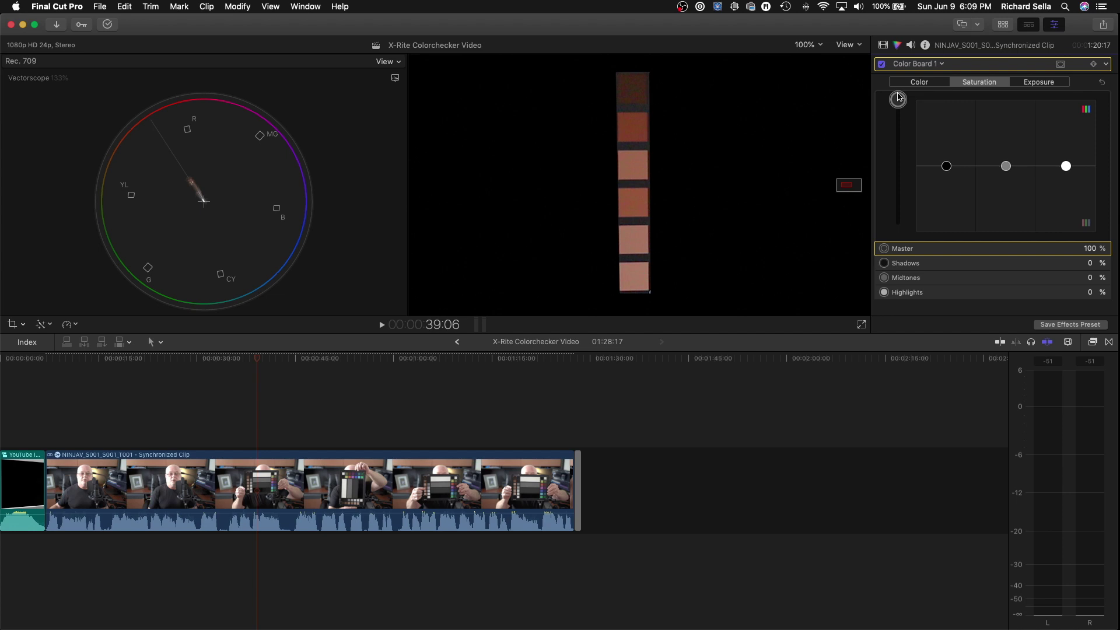
left_click_drag(900, 98, 903, 157)
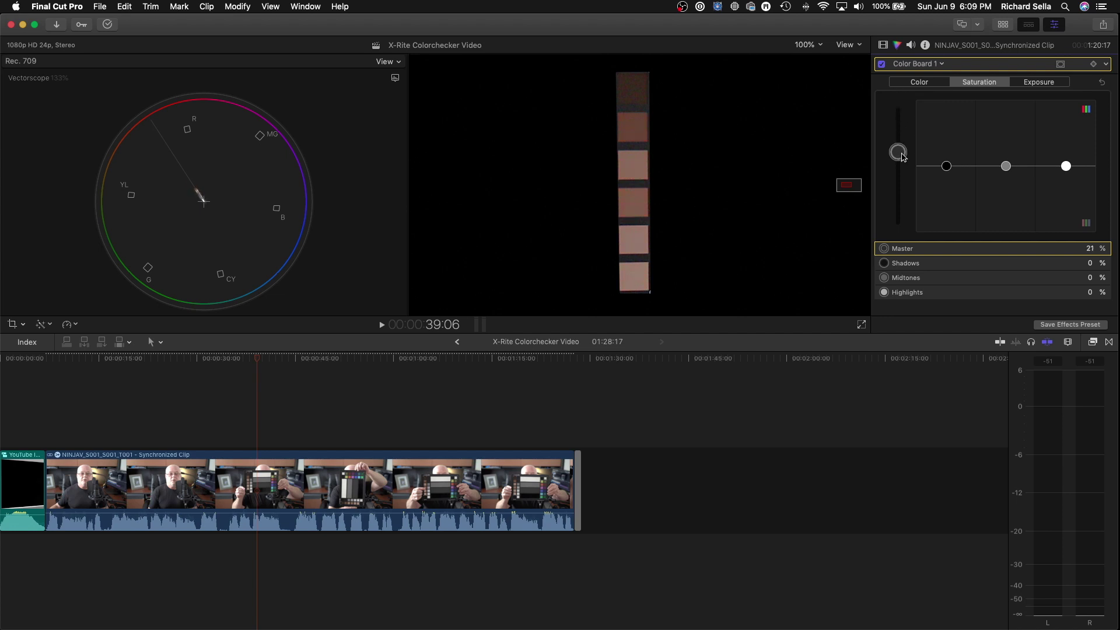
- Open Hue/Saturation Curves 1 and examine the skin-tone patch trace against the vectorscope's skin tone line
left_click(884, 47)
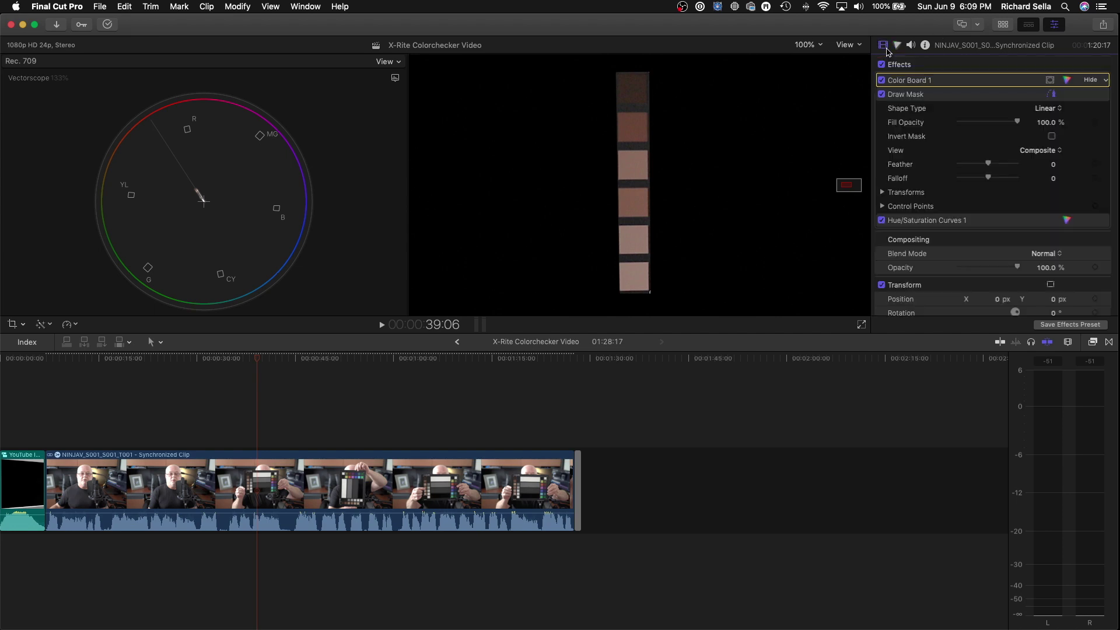
left_click(961, 224)
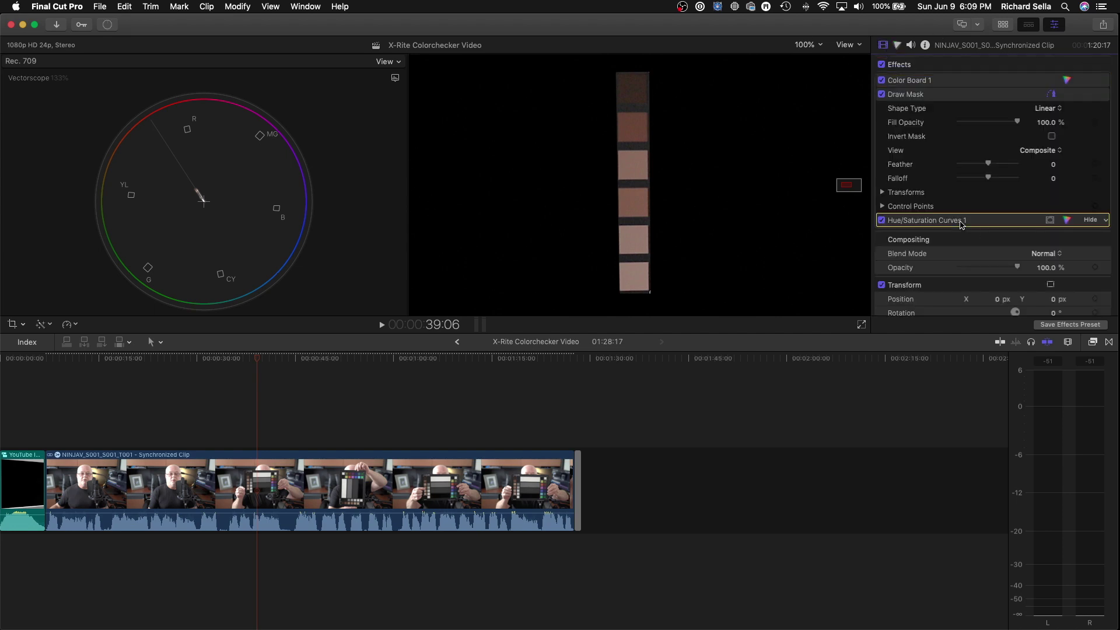
left_click(1066, 221)
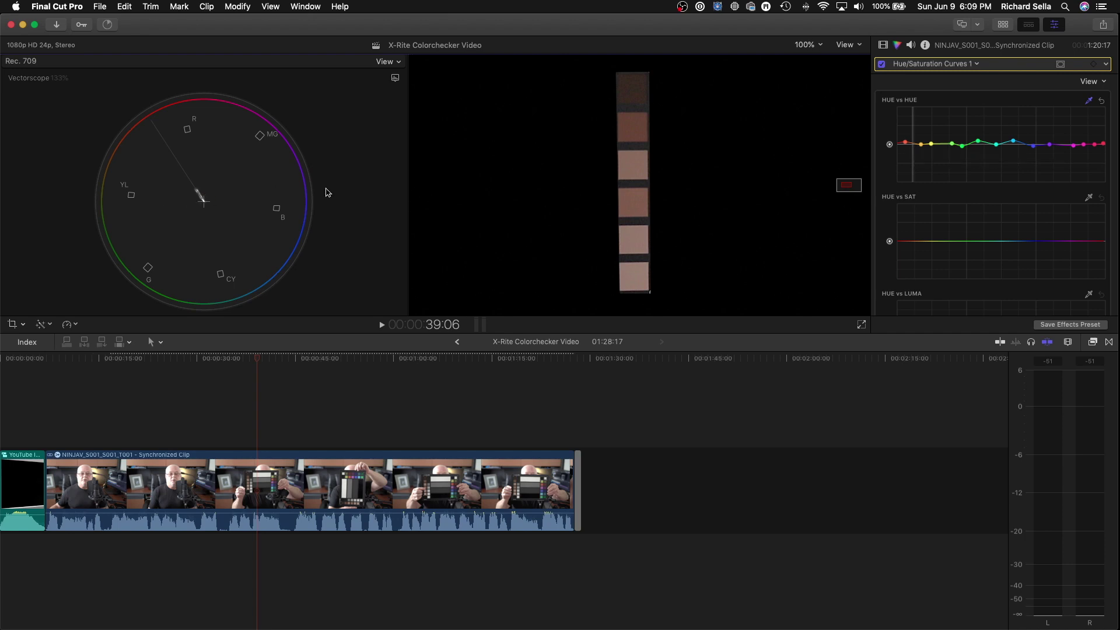
- Turn off the skin-tone Draw Mask and fit the full chart frame in the viewer
left_click(883, 46)
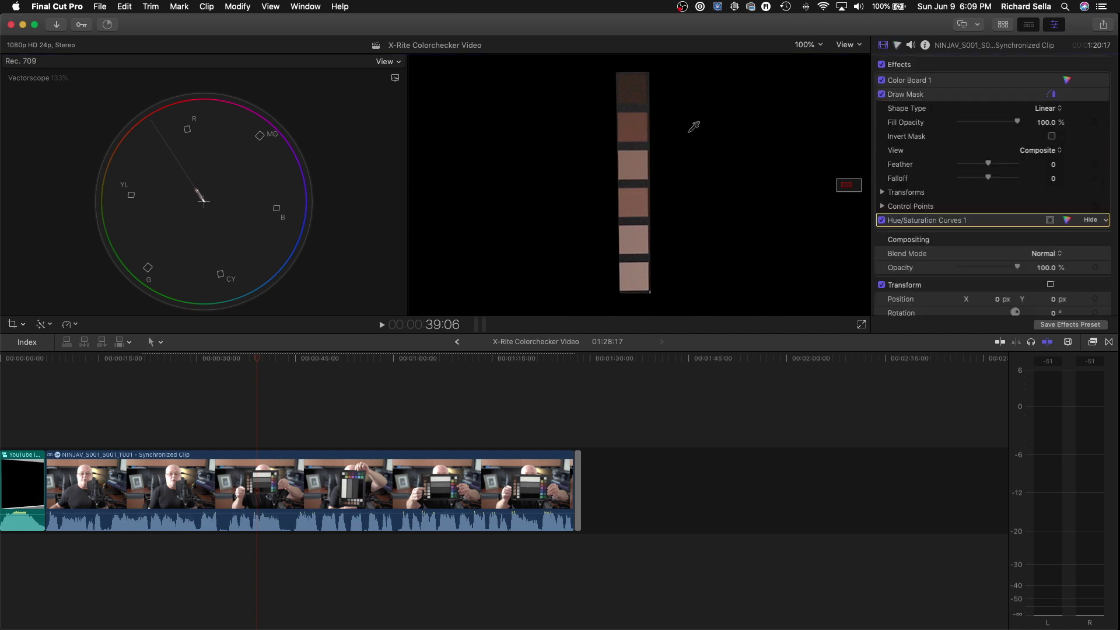
left_click(887, 97)
left_click(882, 95)
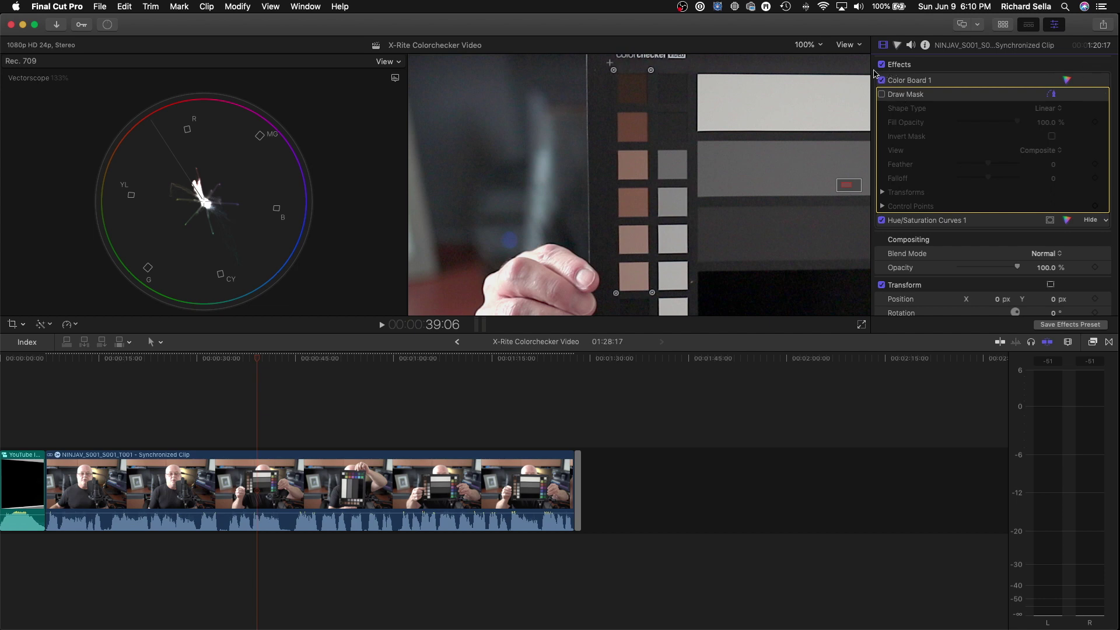
left_click(808, 45)
left_click(812, 49)
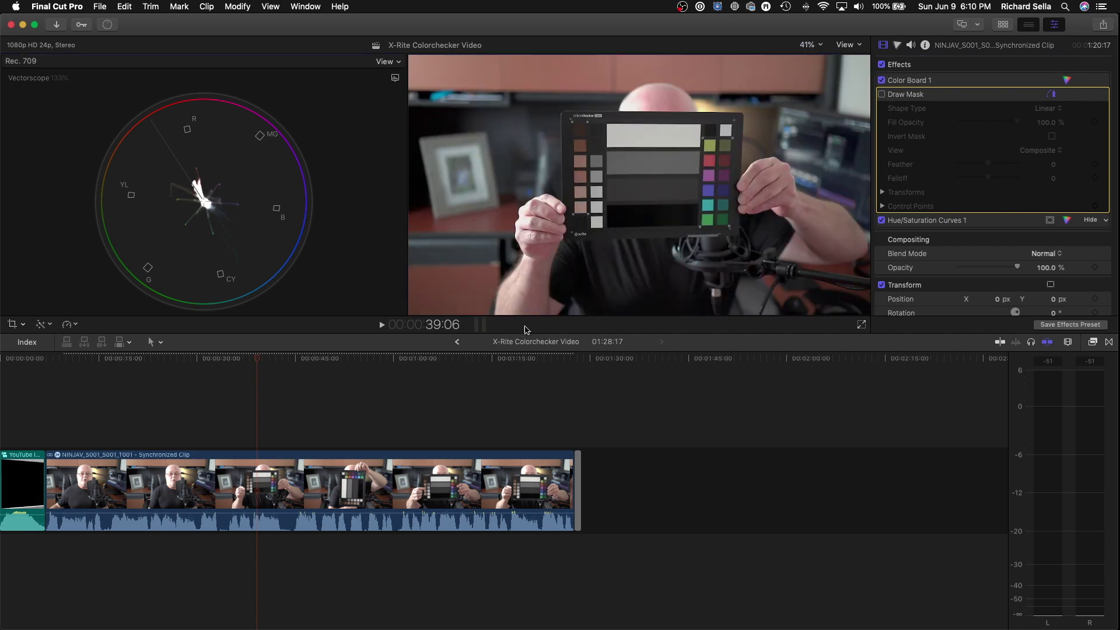
- Move the playhead to 27:22, where the speaker faces the camera without the chart, and reset the Draw Mask shape
left_click(167, 443)
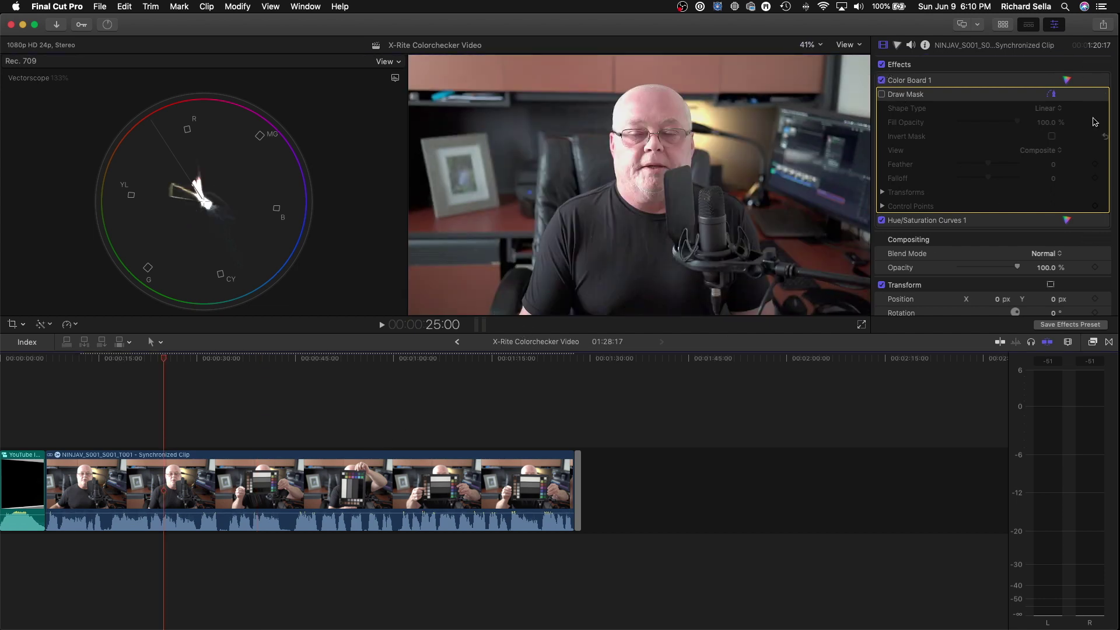
left_click(184, 435)
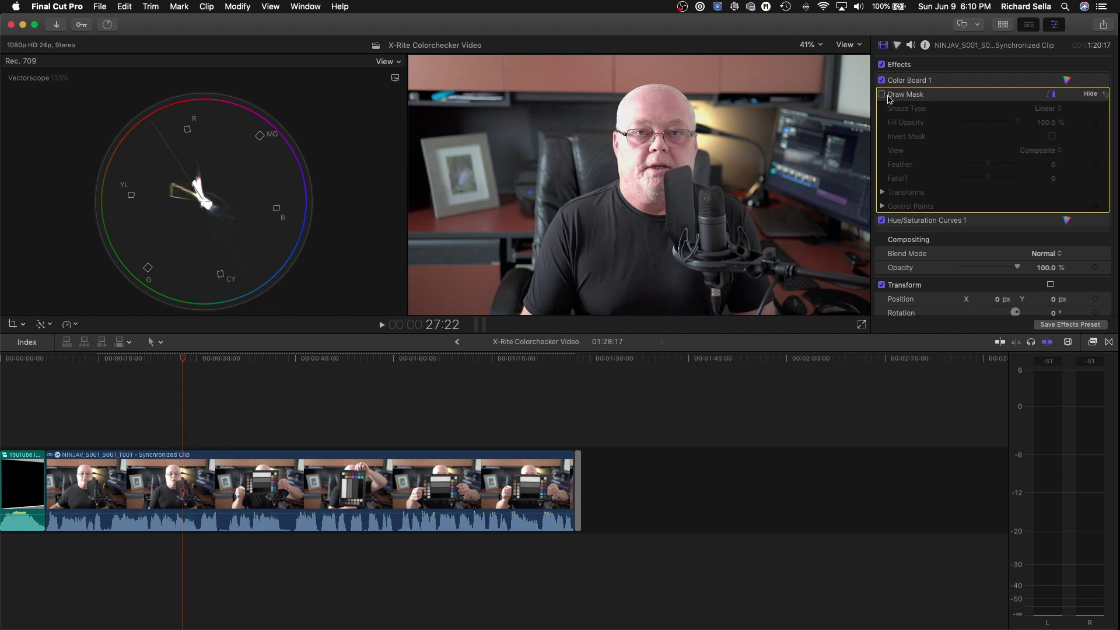
mouse_move(1104, 99)
left_click(1051, 93)
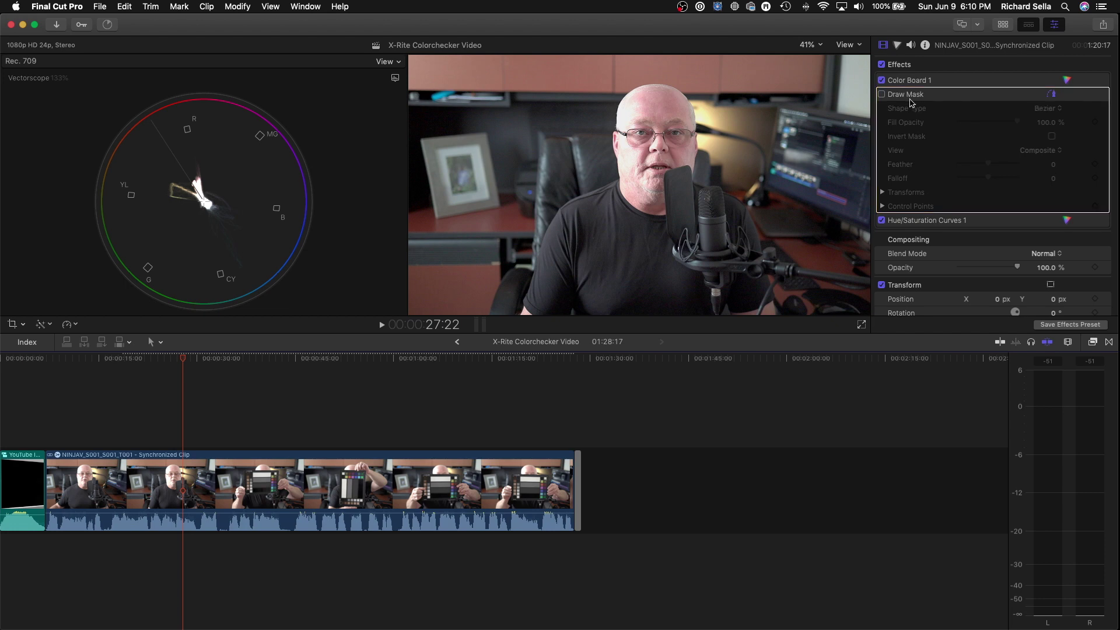
- Draw a small closed four-point mask over the speaker's forehead and enlarge the viewer to 200%
left_click(642, 103)
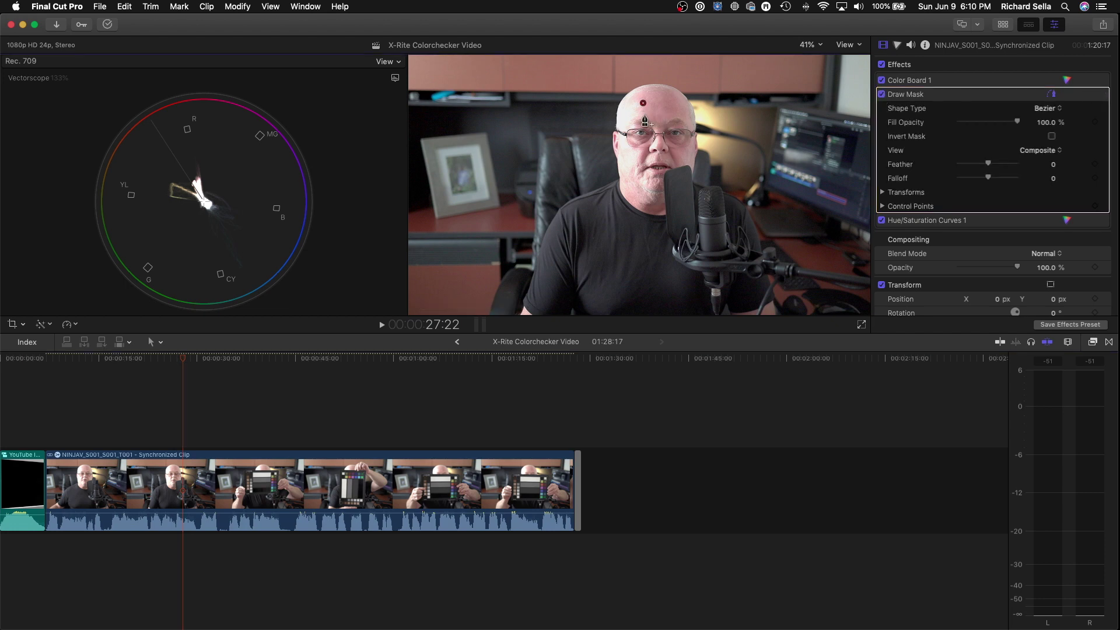
left_click(672, 103)
left_click(672, 113)
left_click(643, 113)
left_click(643, 103)
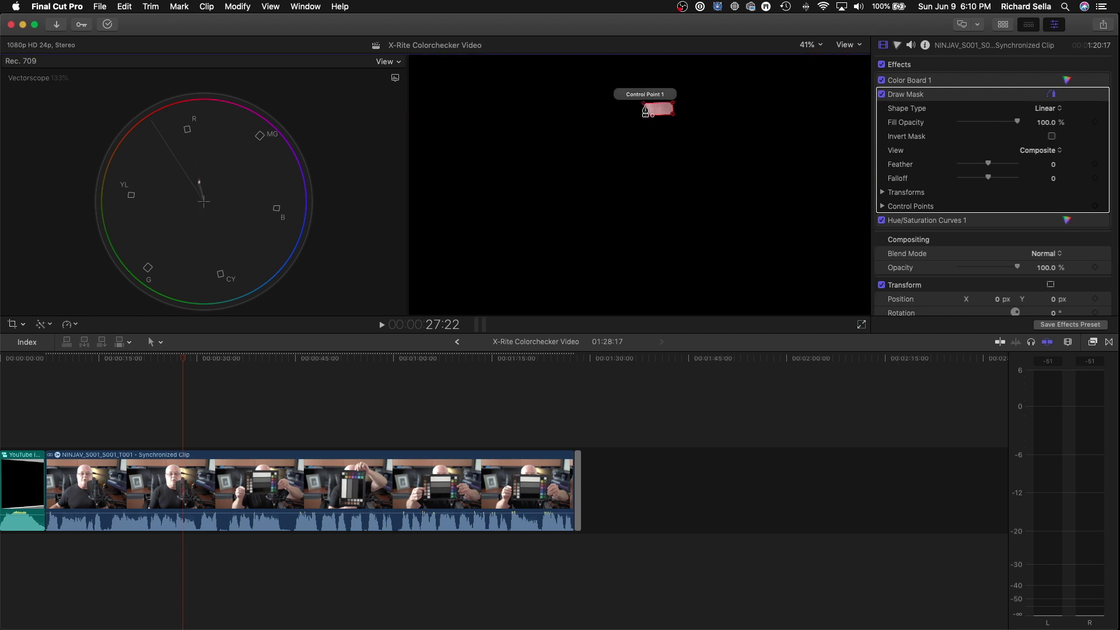
left_click(807, 44)
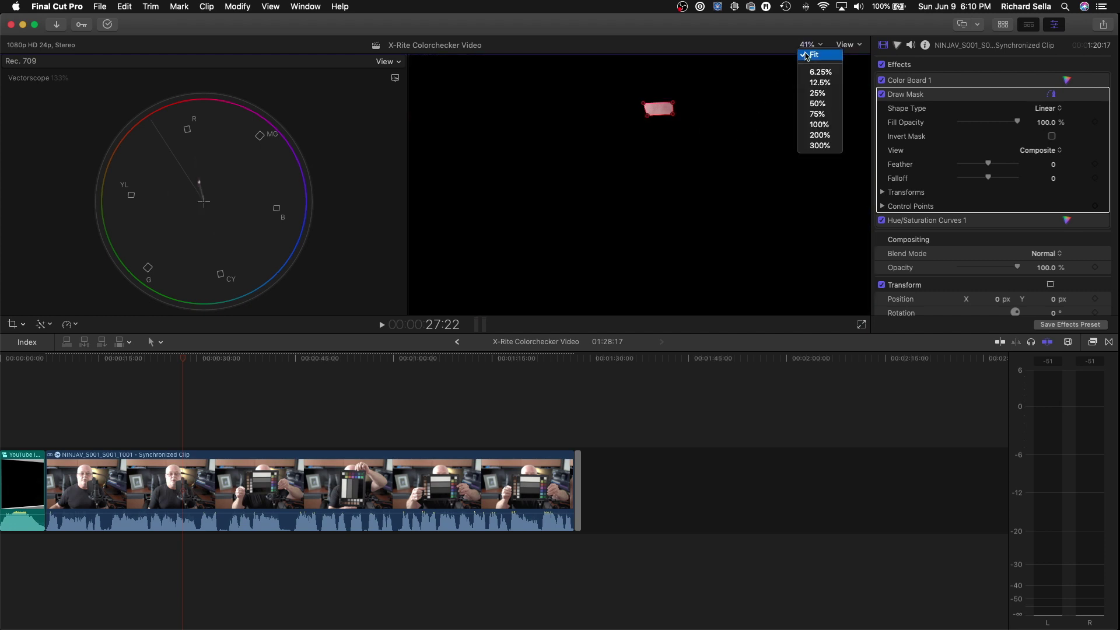
left_click(819, 135)
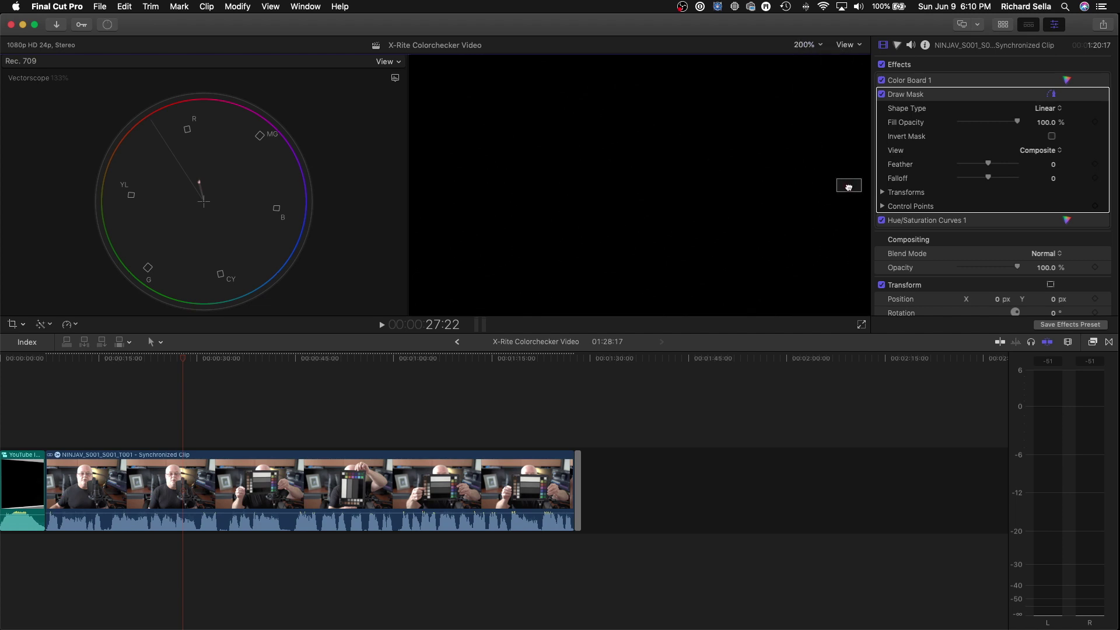
- Adjust the Hue vs Hue curve in Hue/Saturation Curves 1, raising an added orange point and lowering the red one, to align the forehead trace with the skin tone line
left_click_drag(849, 182, 850, 182)
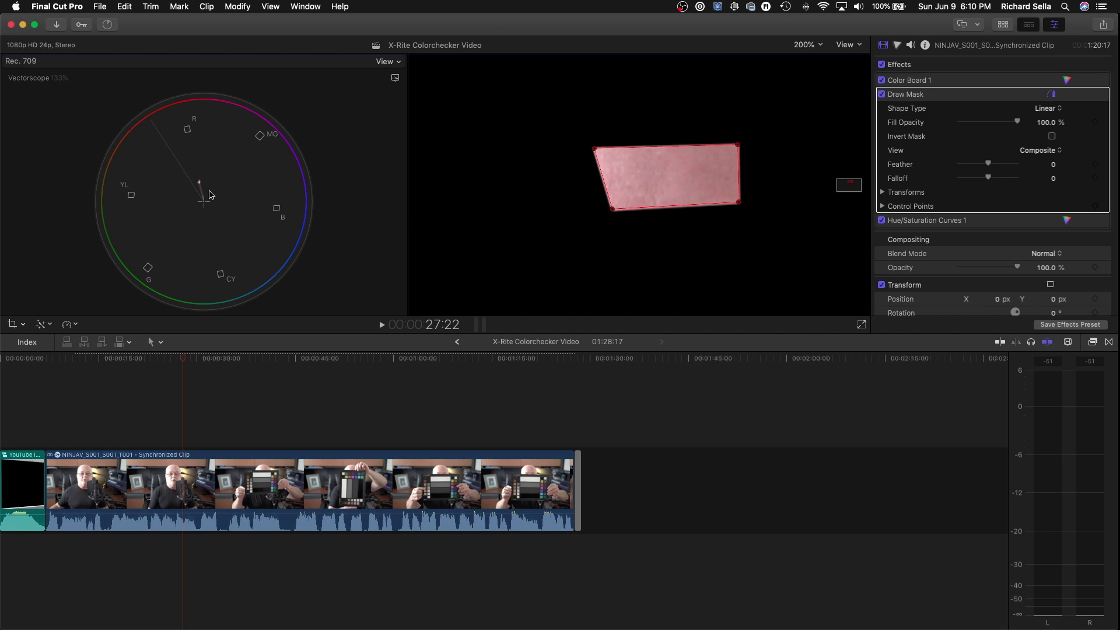
left_click(941, 221)
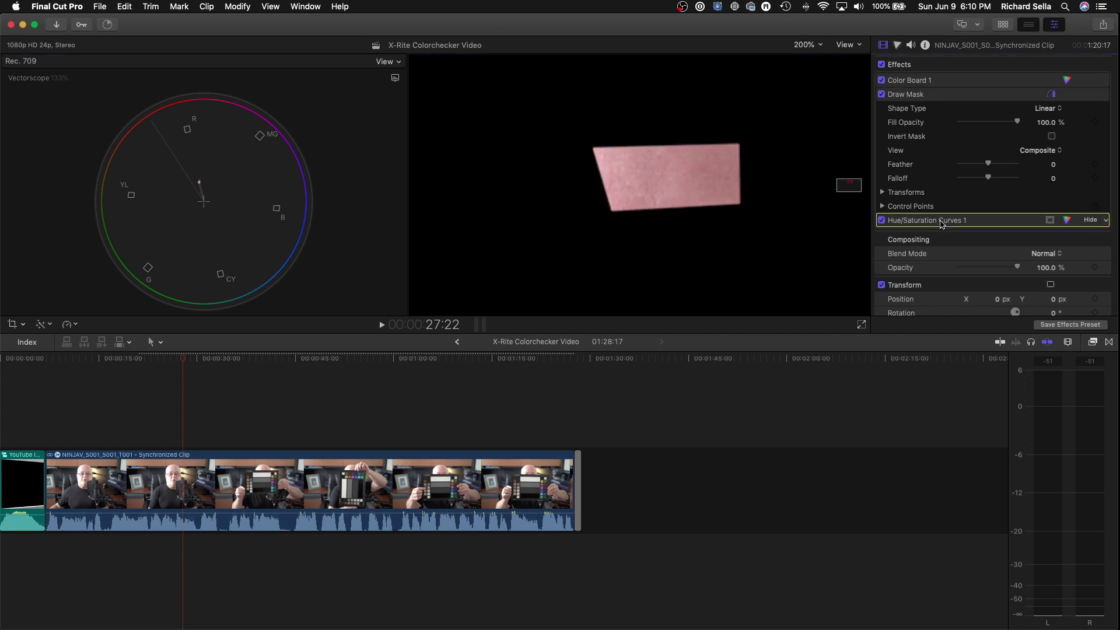
left_click(1067, 220)
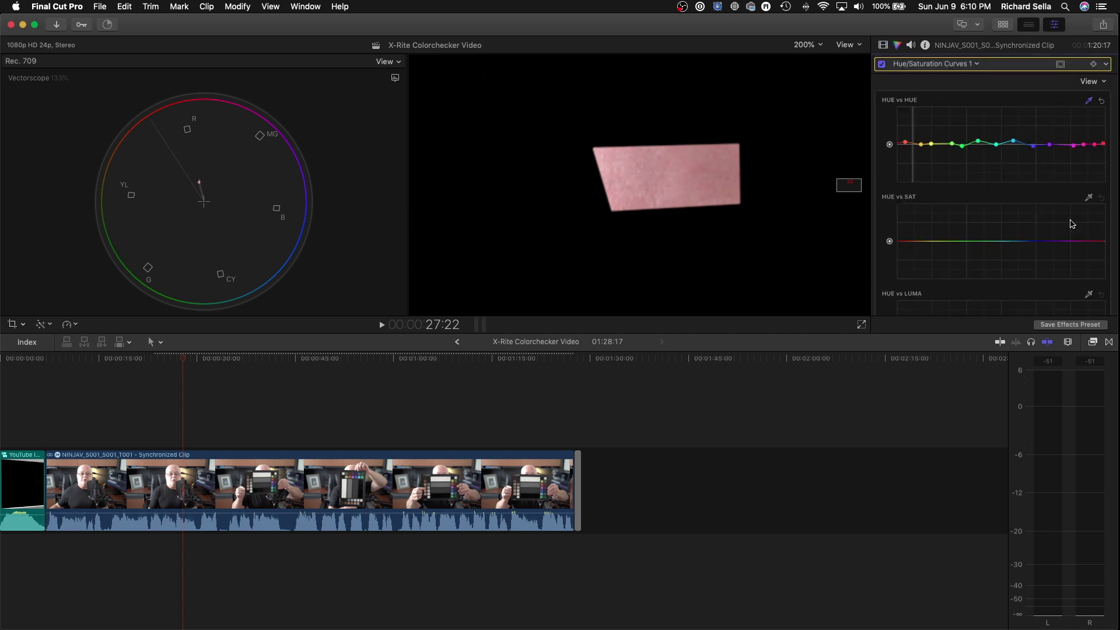
left_click(913, 144)
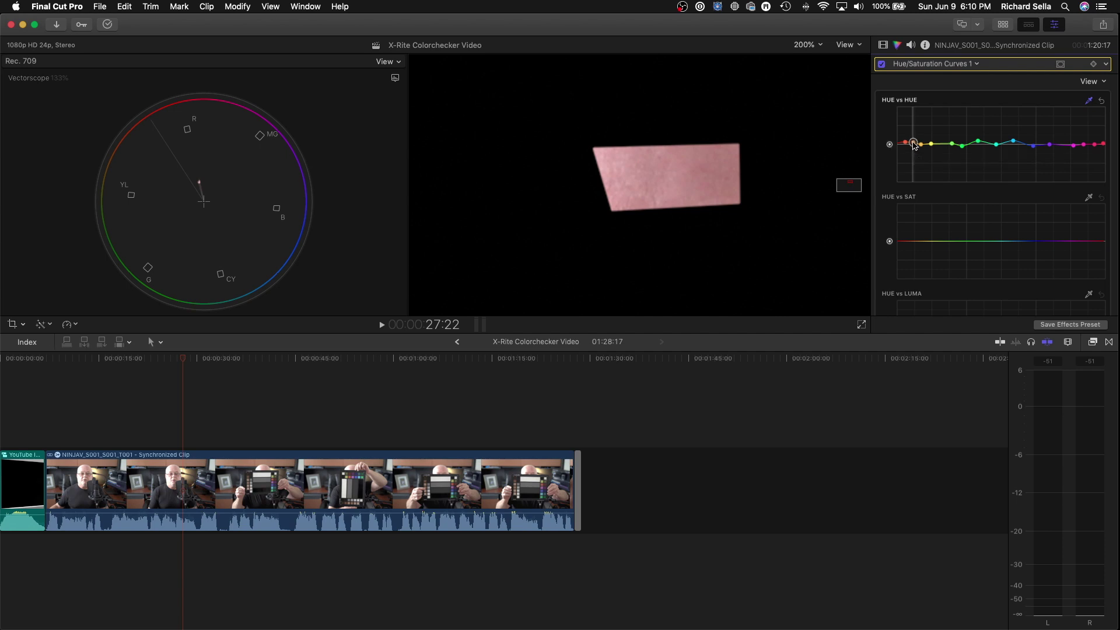
left_click_drag(913, 143, 915, 147)
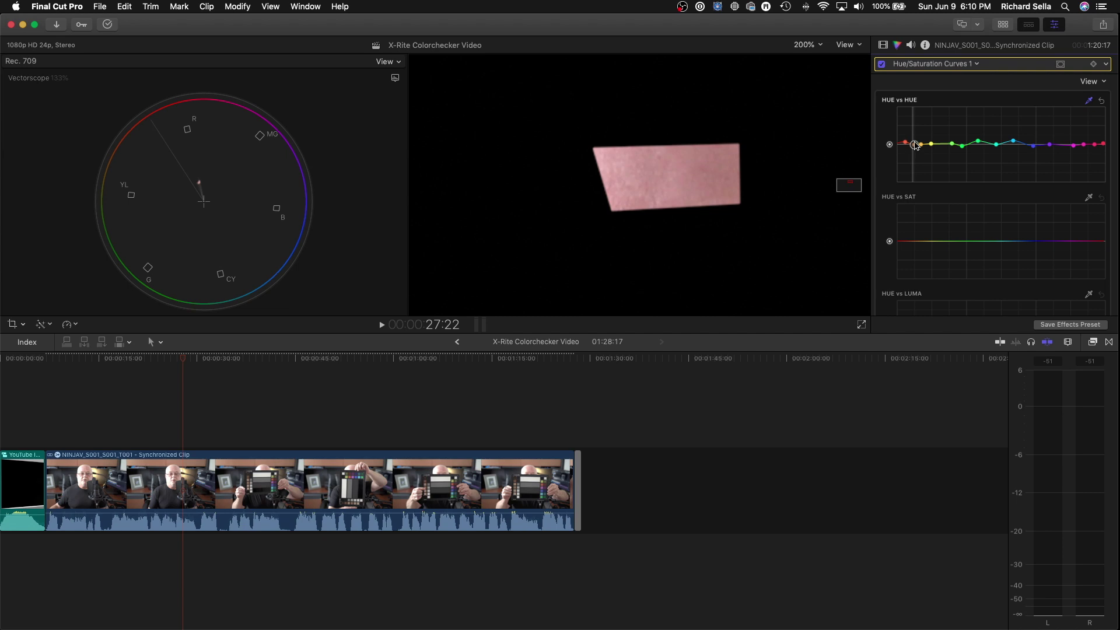
left_click_drag(915, 145, 918, 143)
left_click(905, 142)
left_click_drag(907, 144, 908, 149)
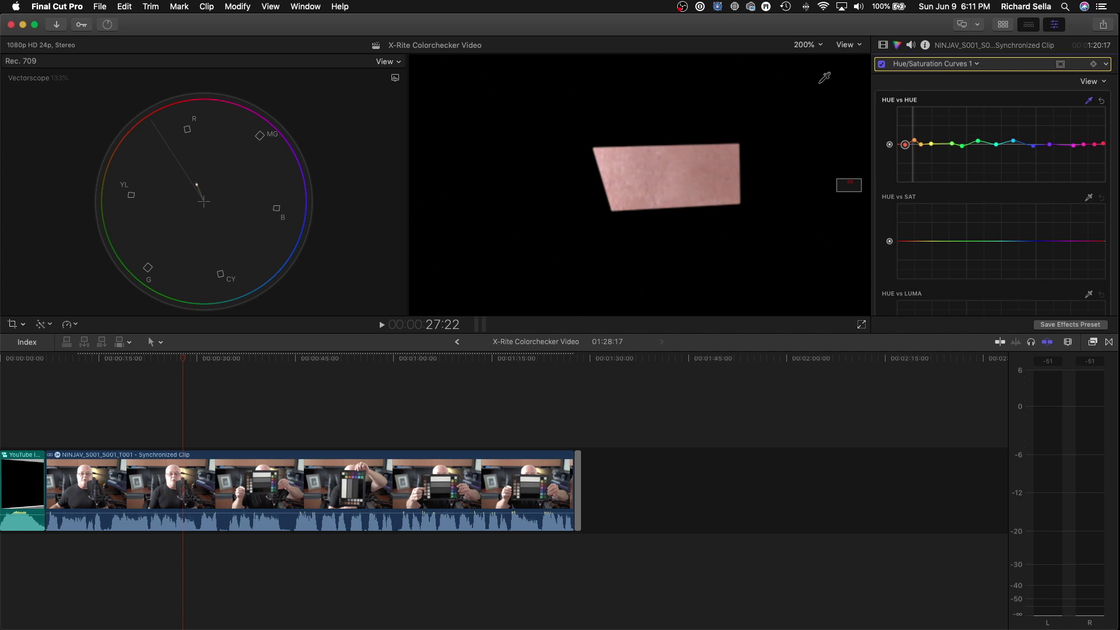
- Fit the full frame in the viewer and turn off the forehead Draw Mask
left_click(816, 46)
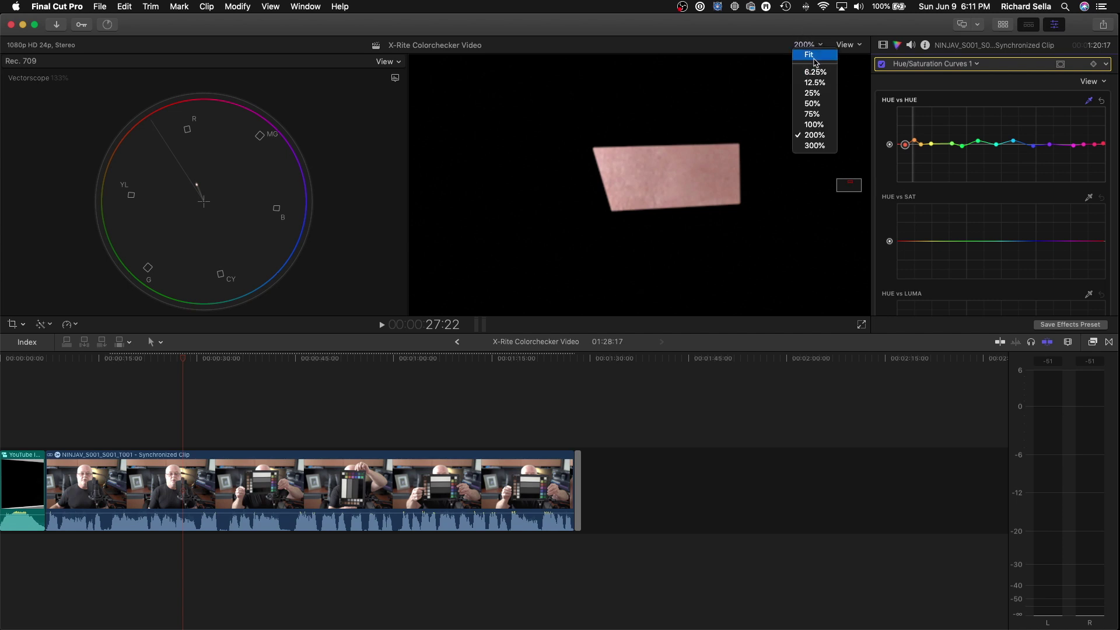
left_click(815, 56)
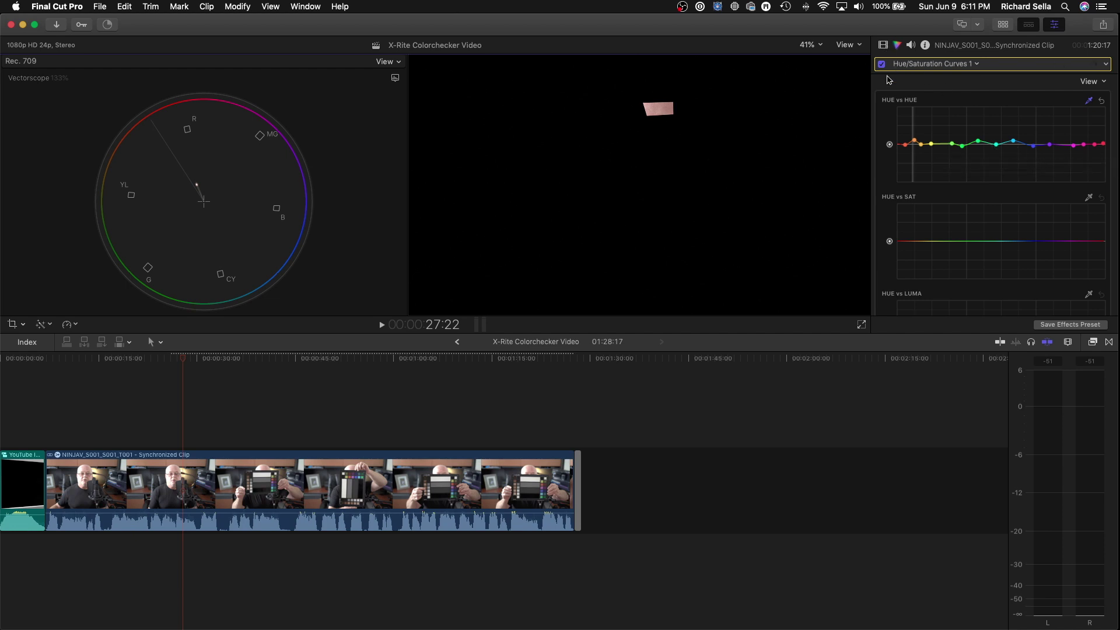
left_click(883, 46)
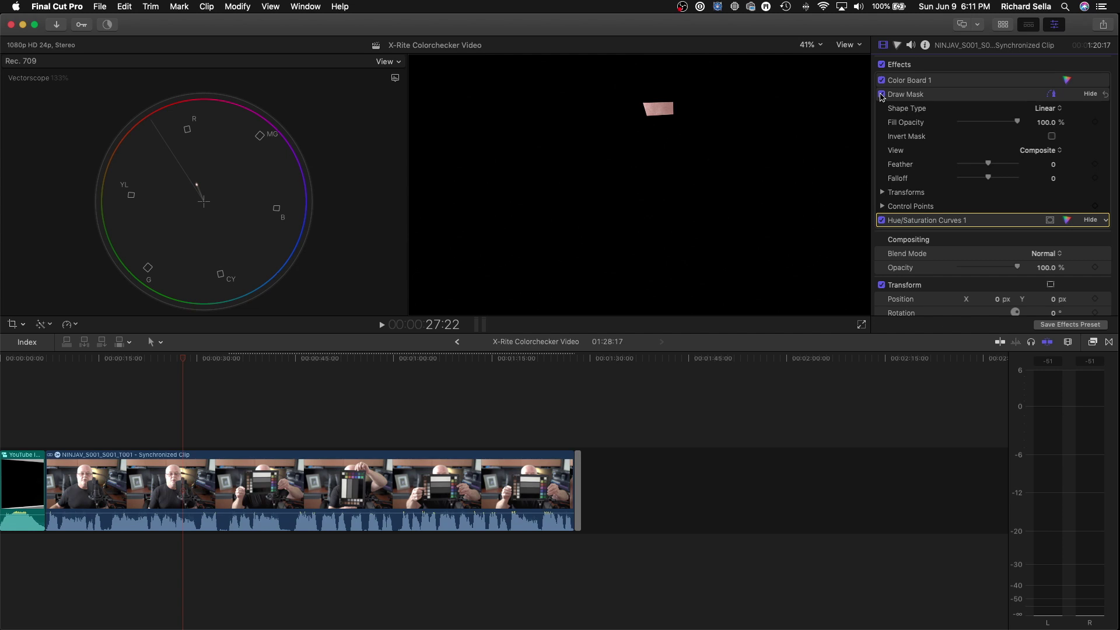
left_click(881, 94)
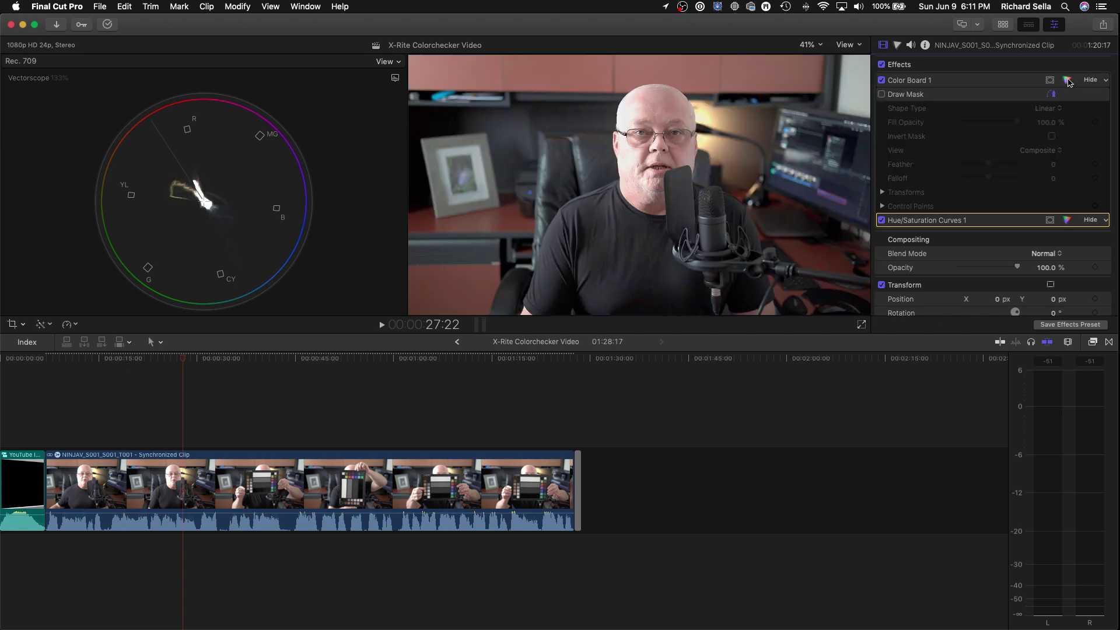
- Set the Color Board 1 exposure to -43% highlights, -3% midtones and -5% shadows
left_click(1067, 81)
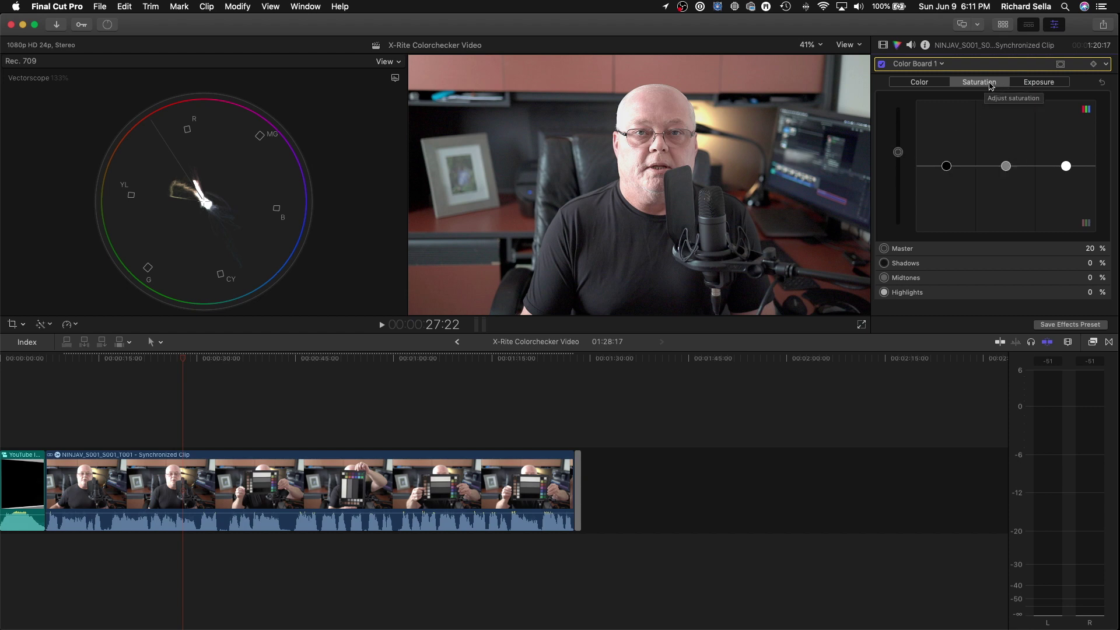
left_click(1038, 83)
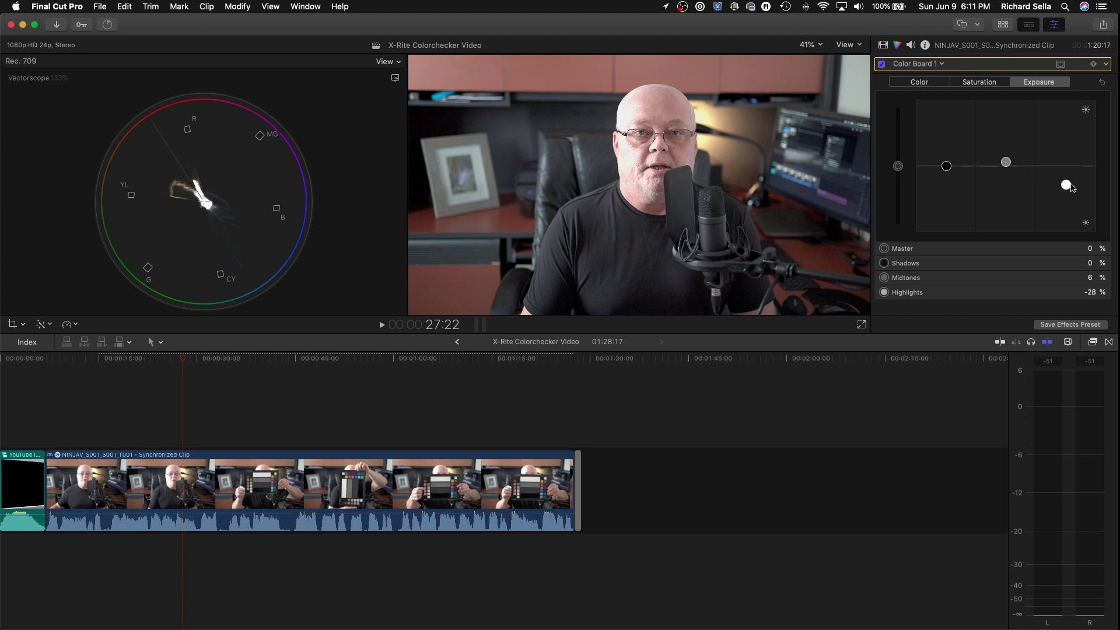
left_click_drag(1070, 187, 1067, 195)
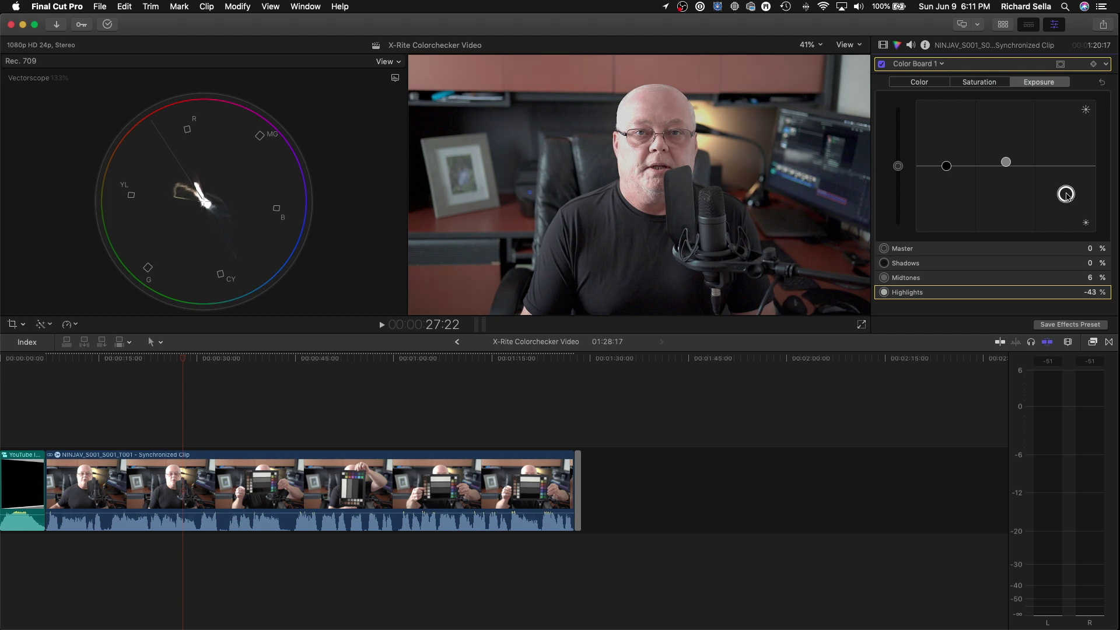
left_click_drag(1006, 166, 947, 171)
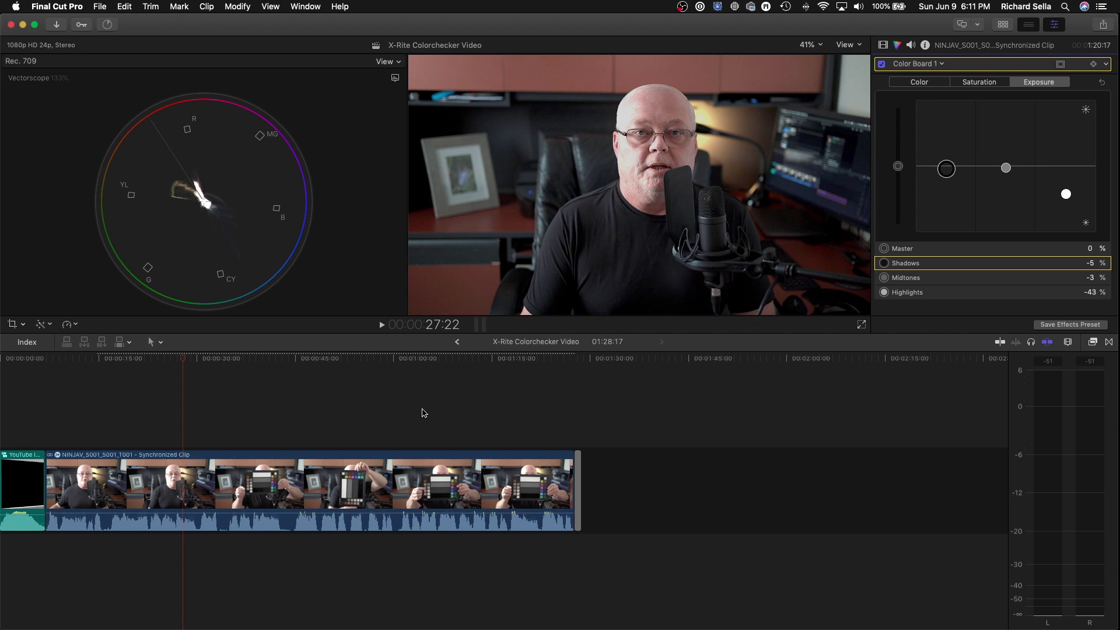
- Move the playhead to 53:22, where the grayscale bars face the camera, then reset the Draw Mask shape and turn the mask on
left_click(354, 418)
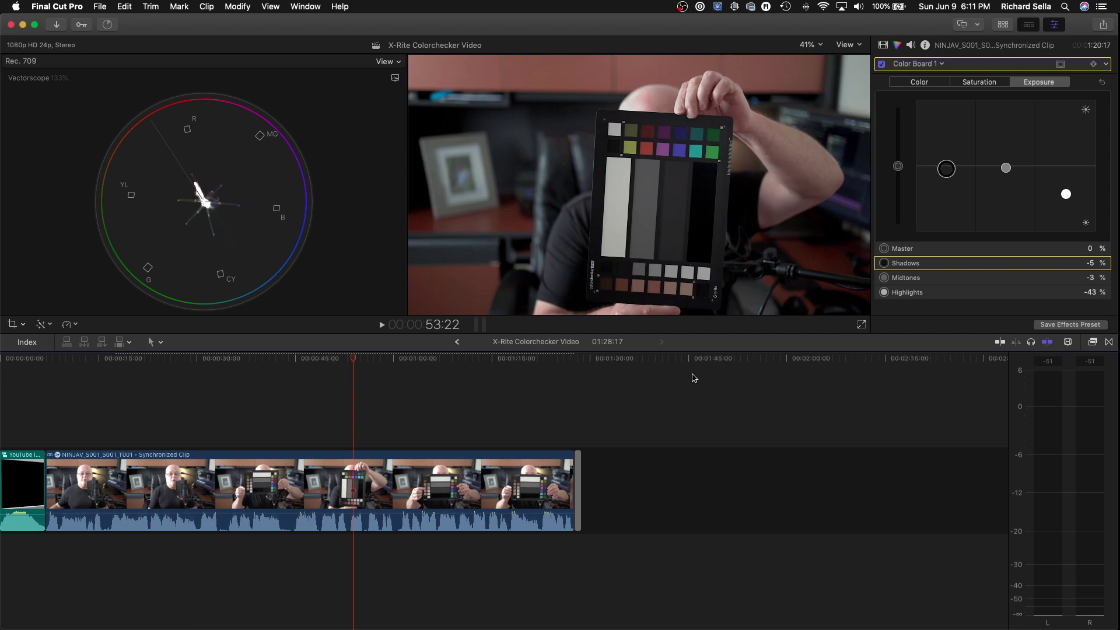
left_click(884, 46)
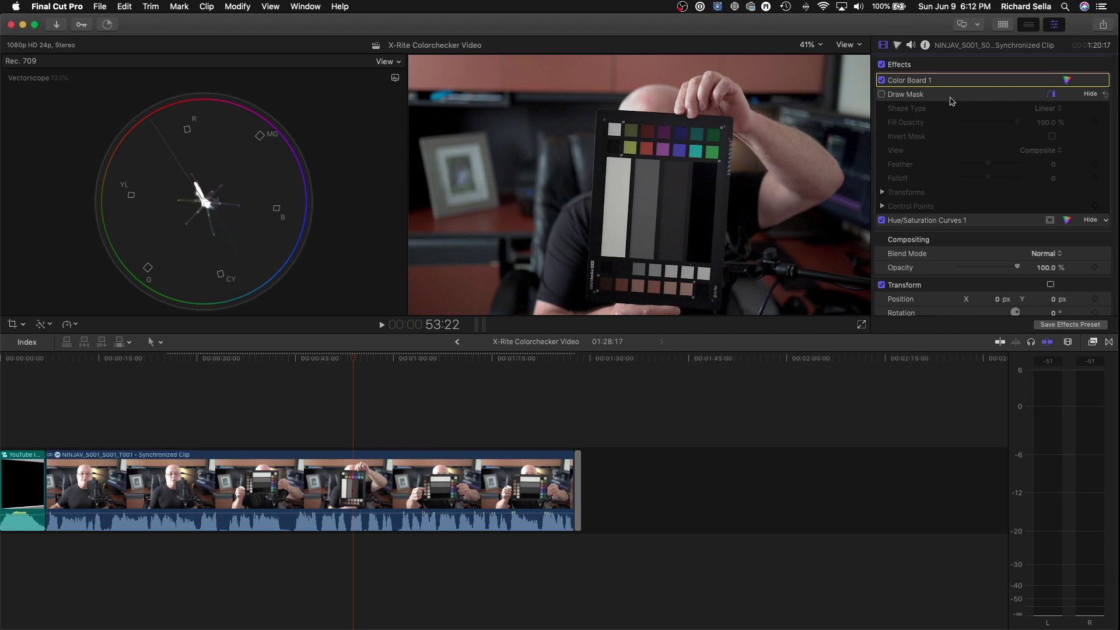
left_click(881, 94)
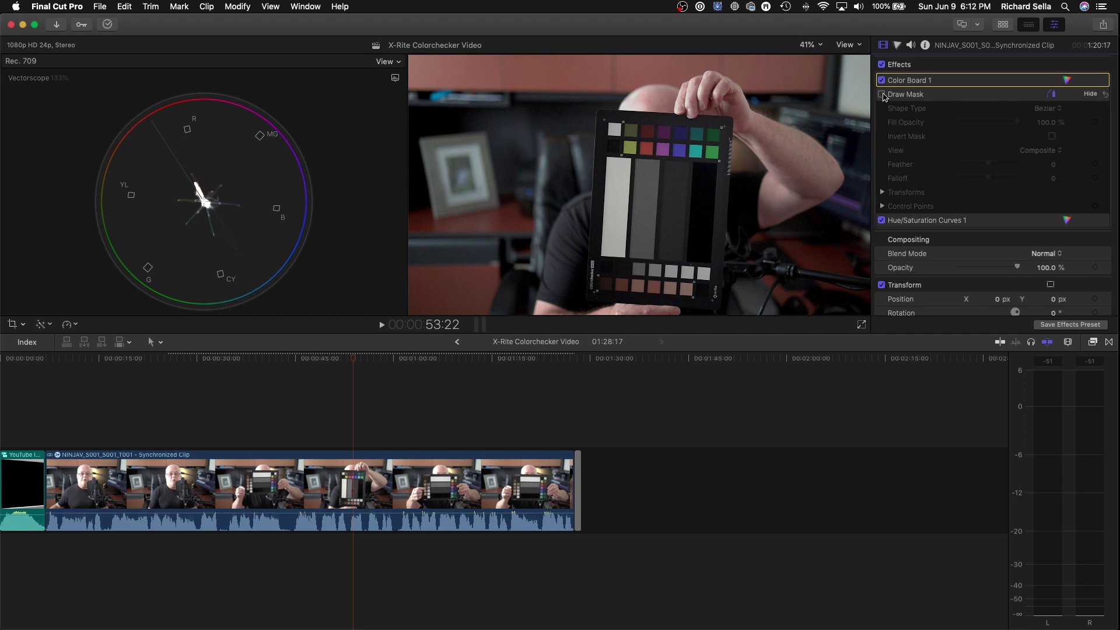
left_click(608, 160)
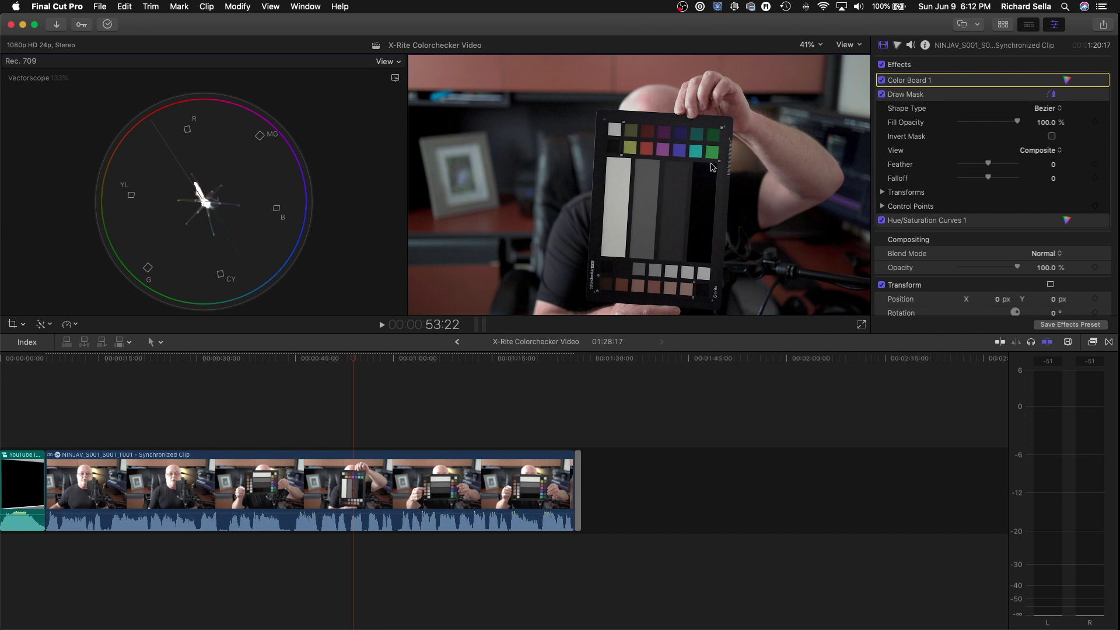
left_click(917, 111)
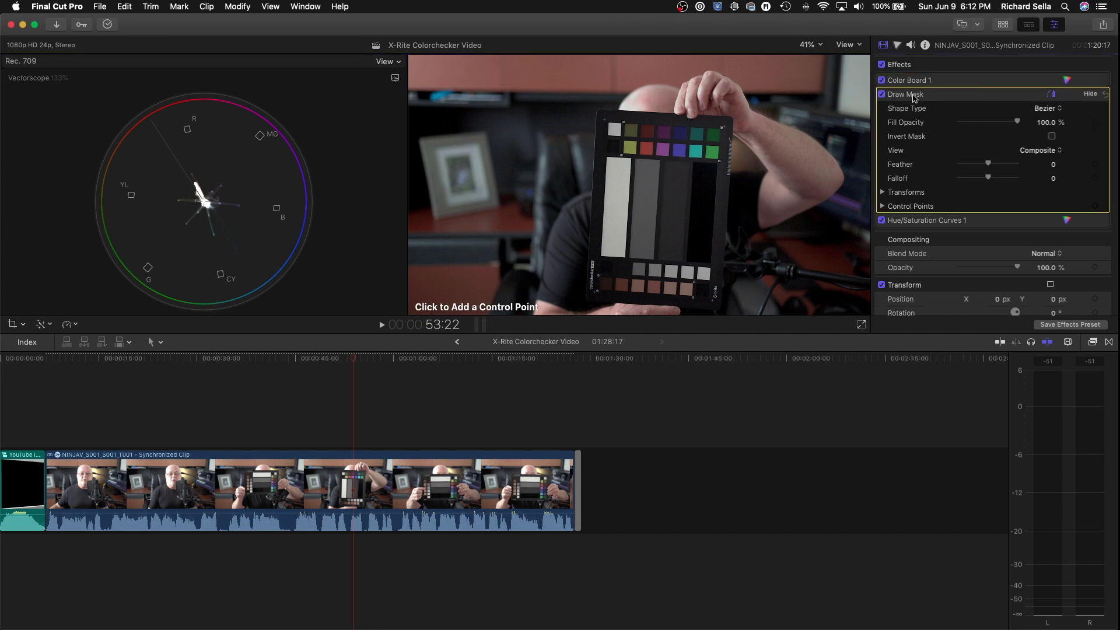
- Draw a closed four-point mask around the chart's four large grayscale bars and enlarge the viewer to 100%
left_click(608, 160)
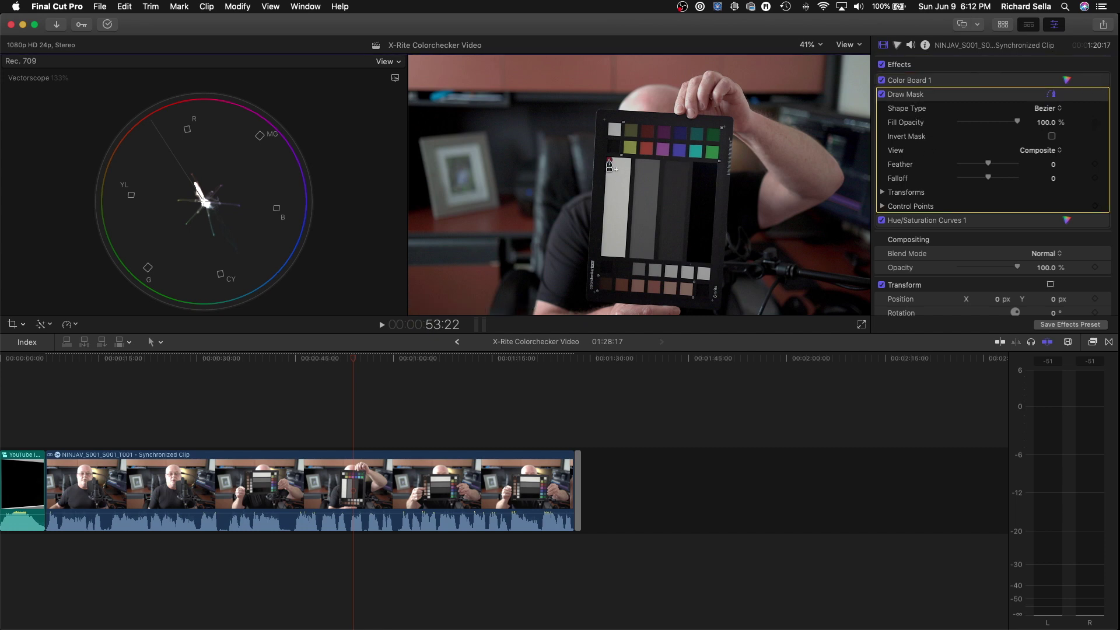
left_click(714, 165)
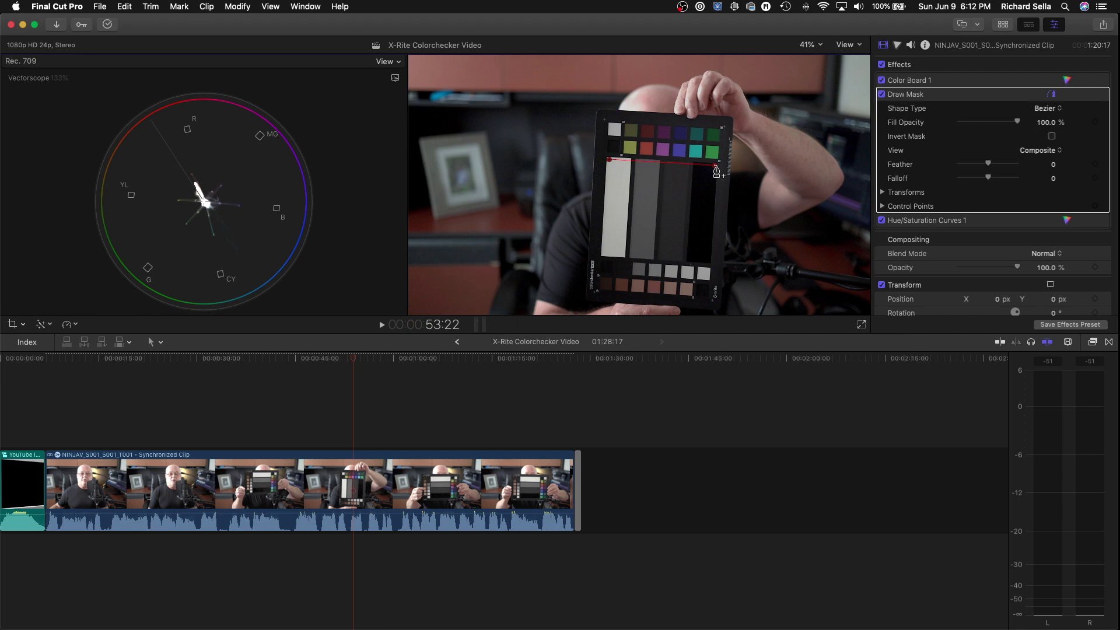
left_click(709, 262)
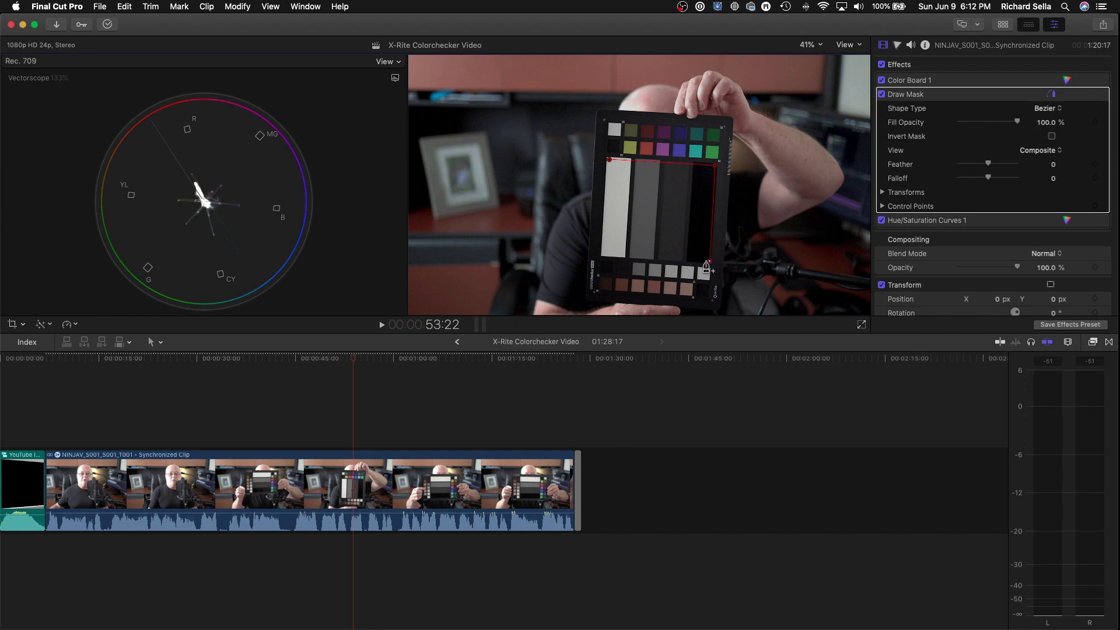
left_click(605, 256)
left_click(609, 161)
left_click(807, 44)
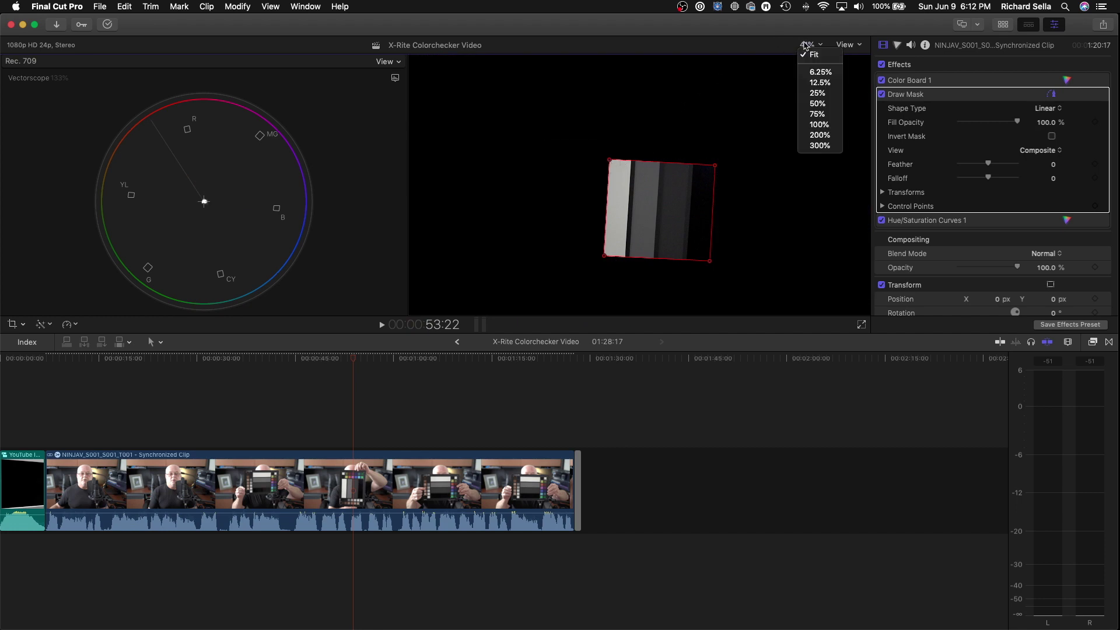
left_click(819, 134)
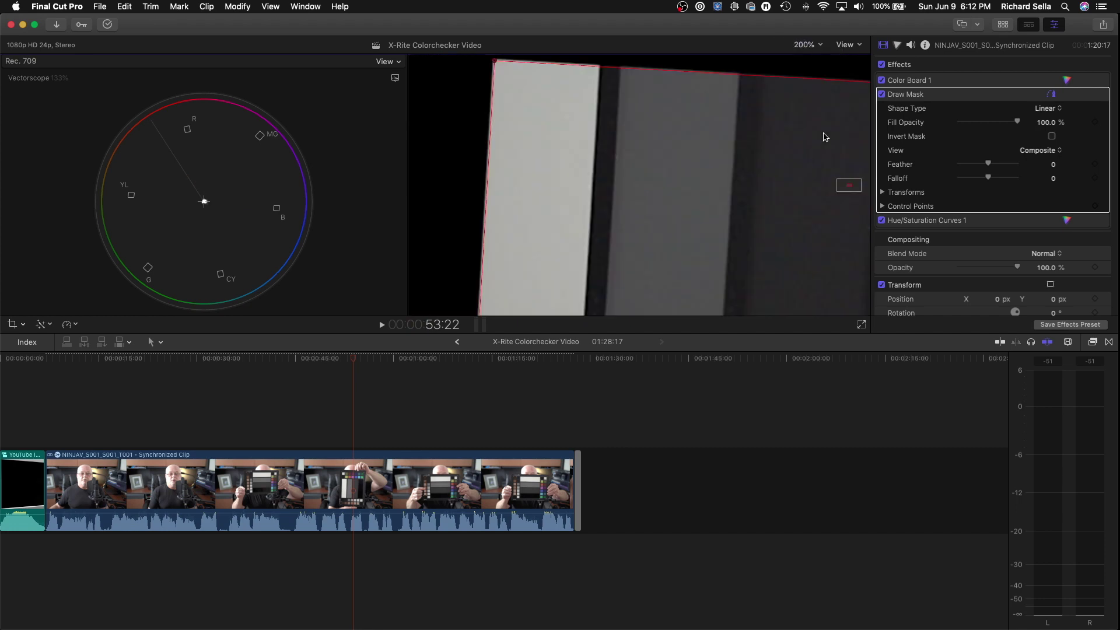
left_click_drag(852, 190, 852, 185)
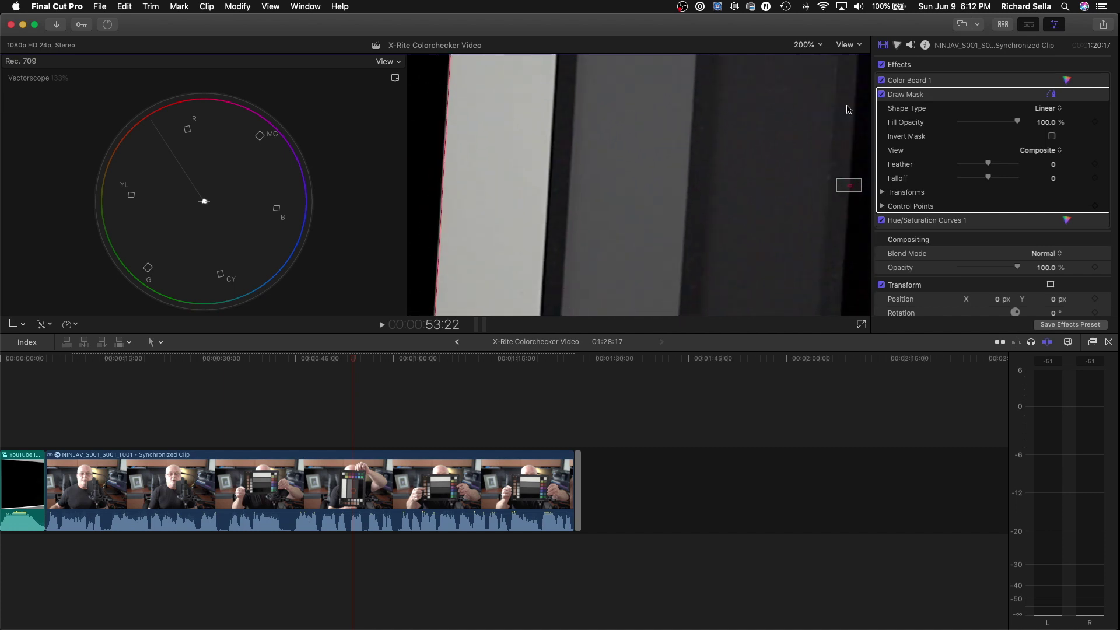
left_click(808, 44)
left_click(815, 125)
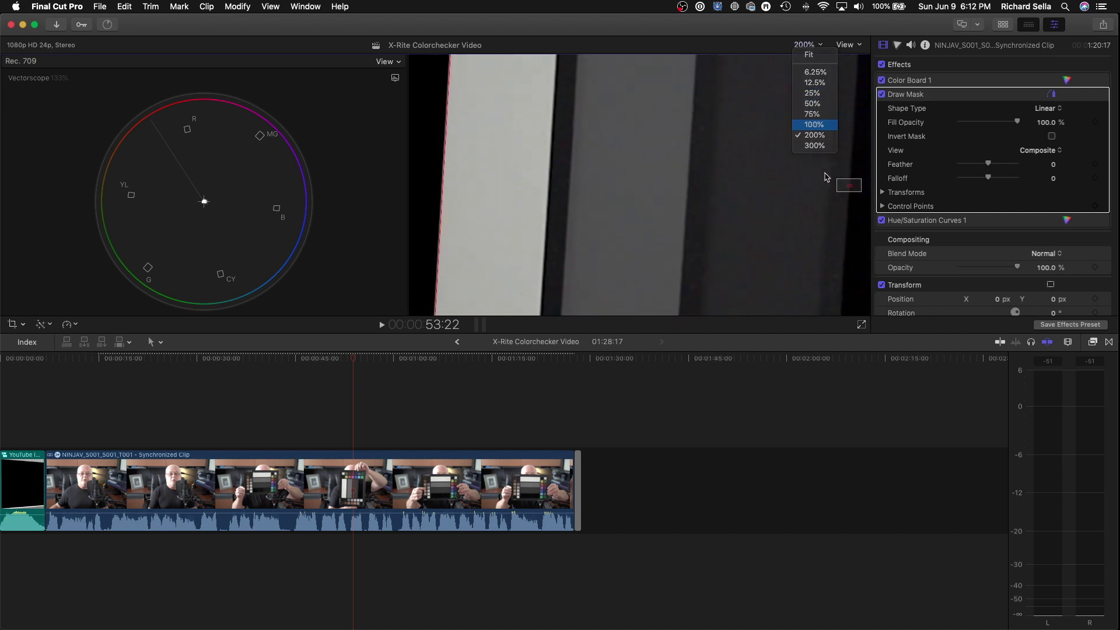
left_click_drag(845, 186, 847, 186)
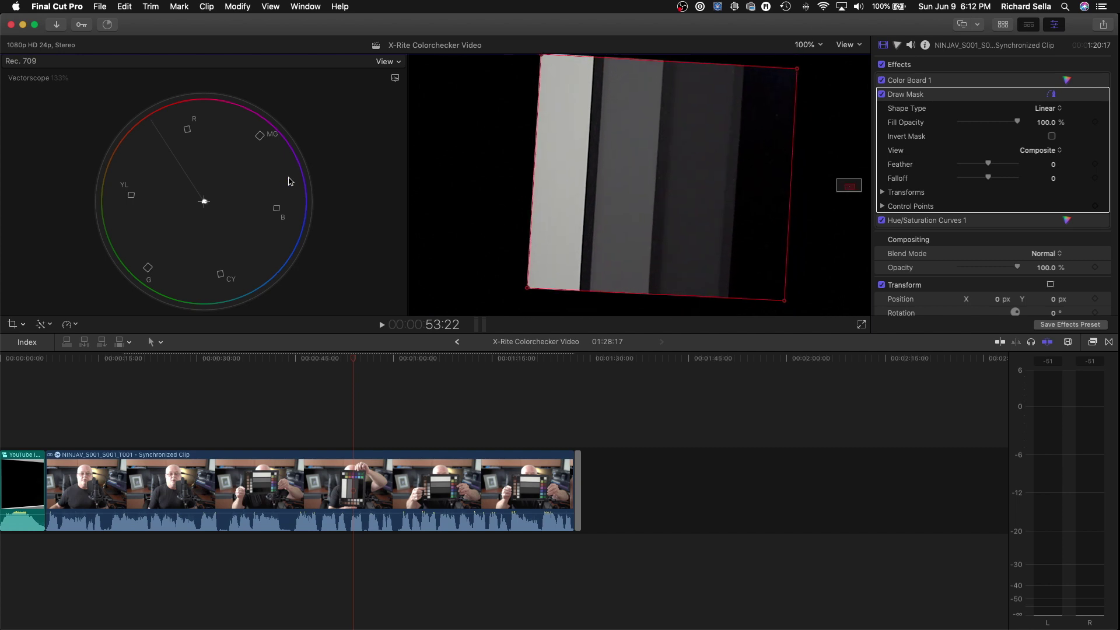
- Change the video scope from the vectorscope to a waveform with RGB Overlay channels for the masked grayscale bars
left_click(395, 78)
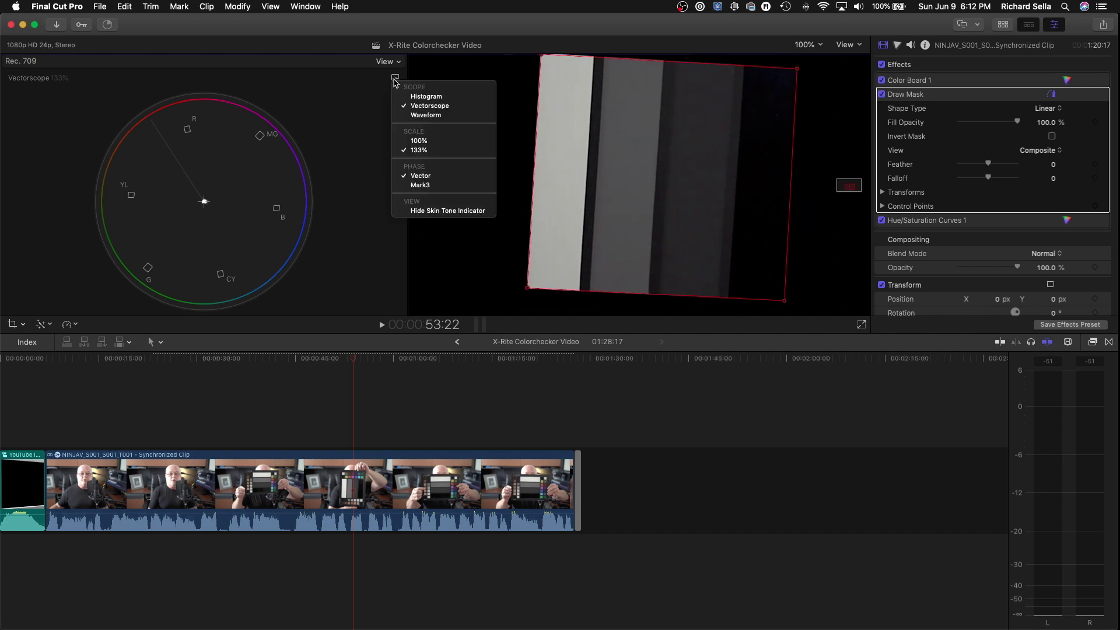
left_click(425, 115)
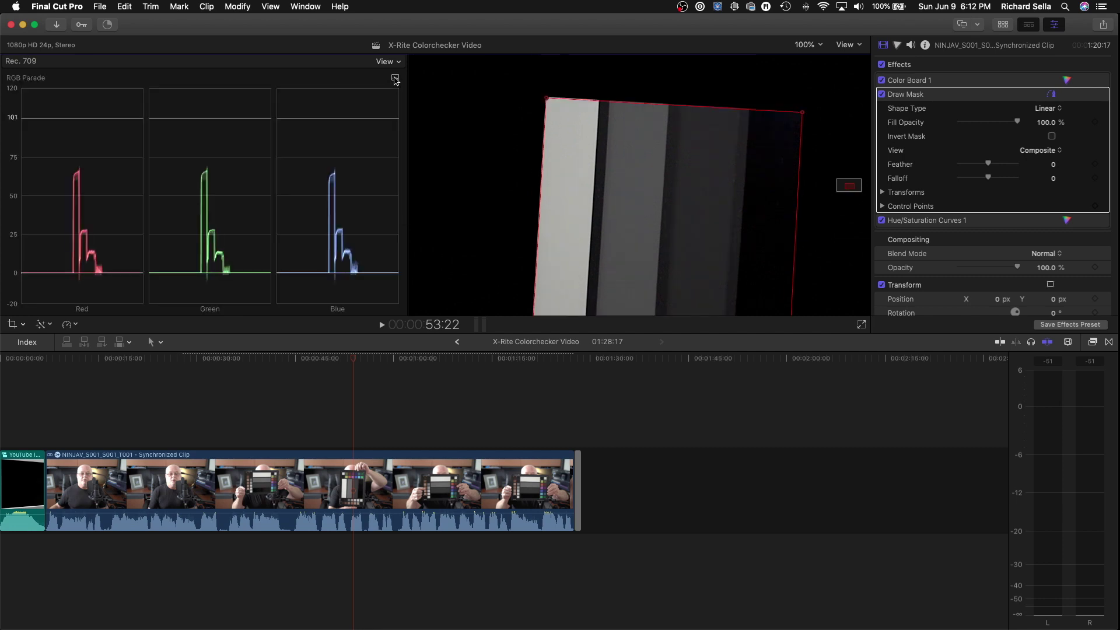
left_click(395, 79)
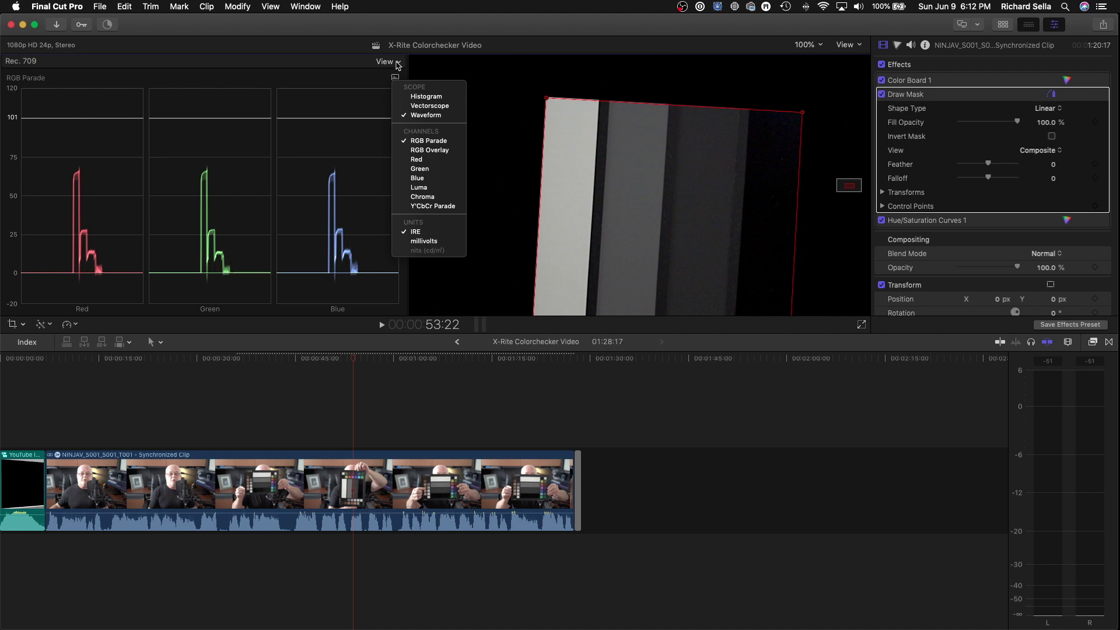
left_click(385, 22)
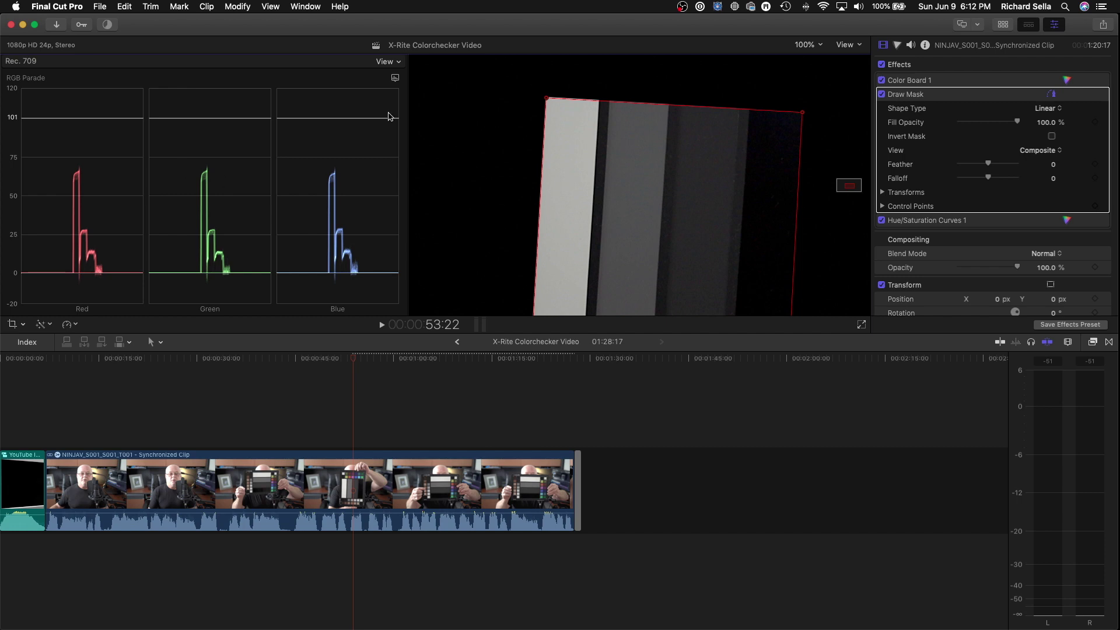
left_click(394, 79)
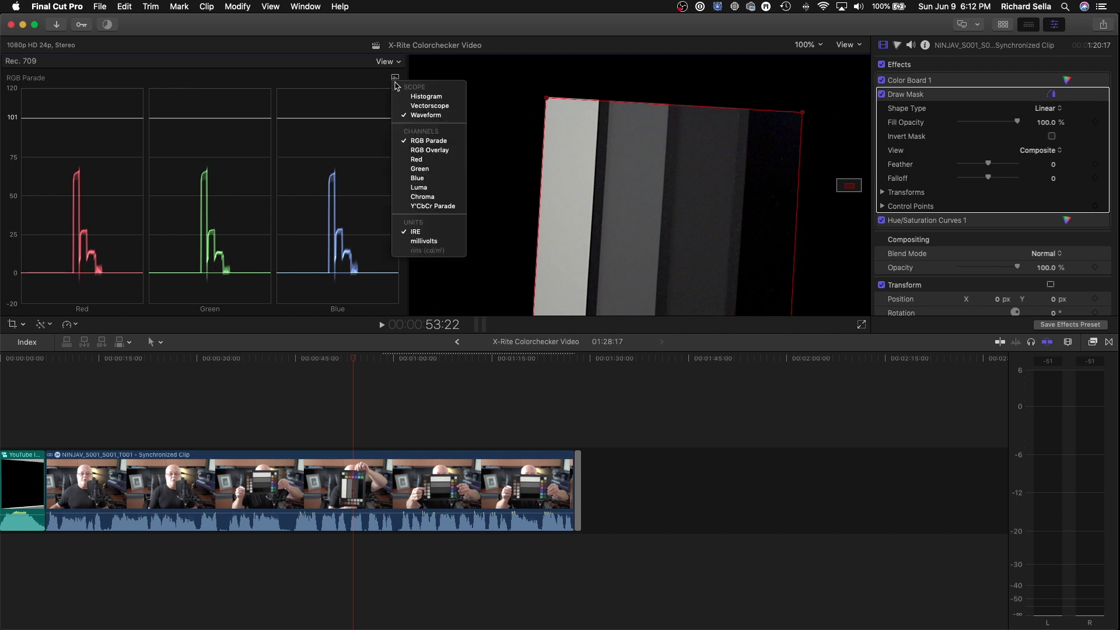
left_click(407, 150)
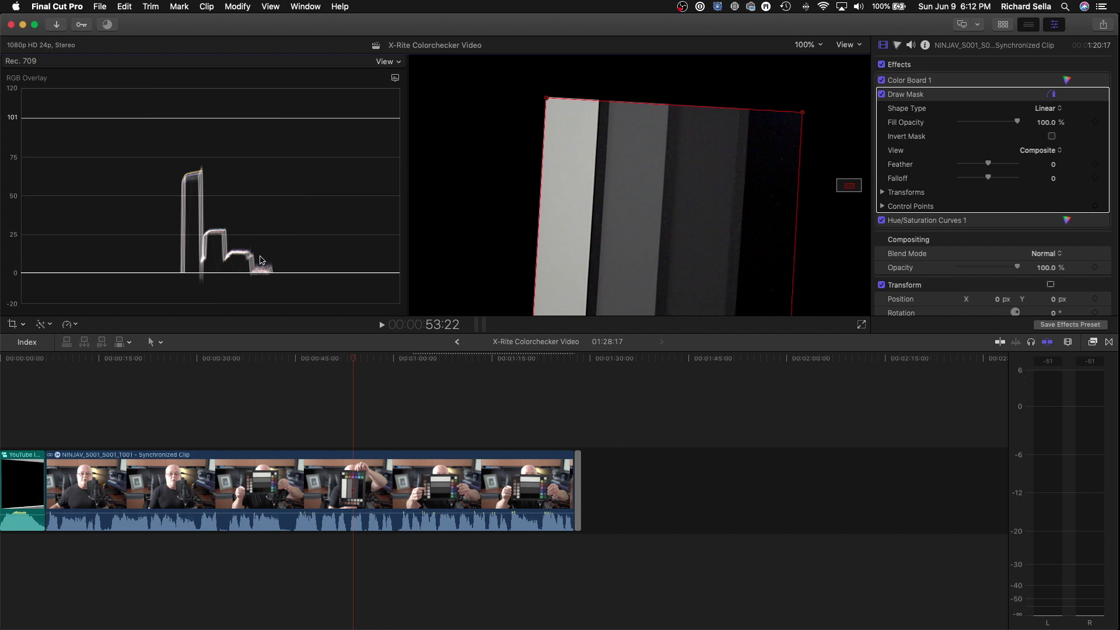